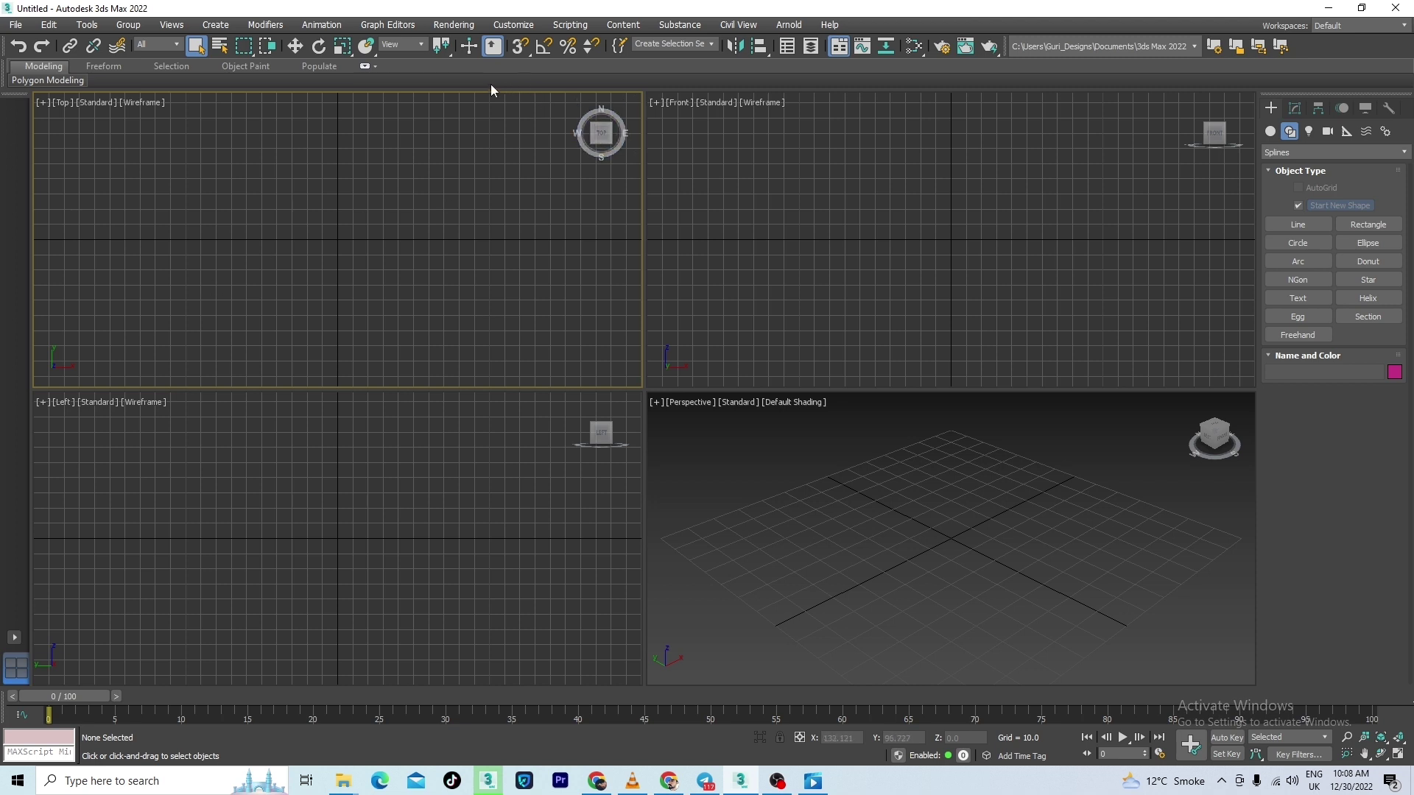
# - Activate the Front, Left, Perspective and Top viewports in turn to examine the four-viewport layout
pyautogui.click(868, 214)
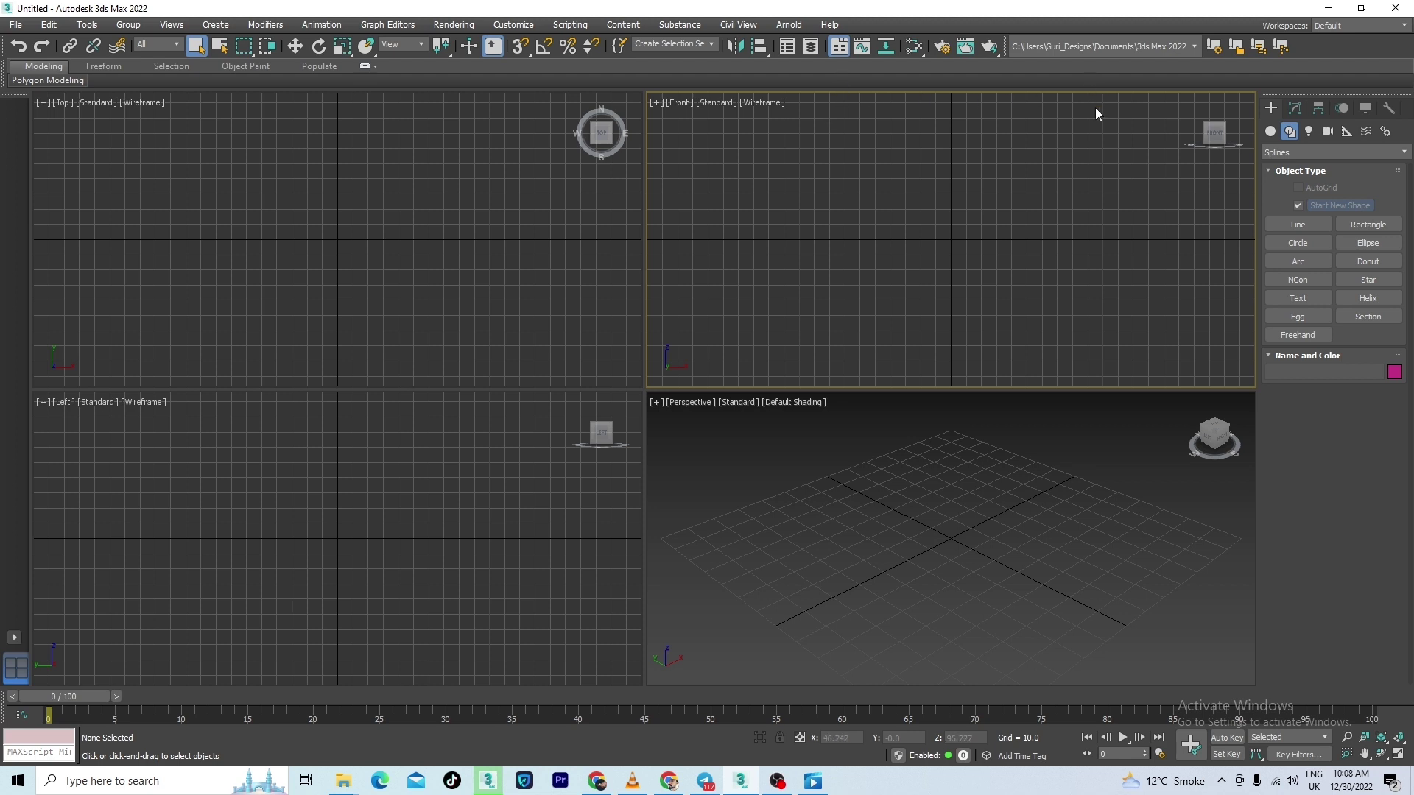
pyautogui.click(469, 557)
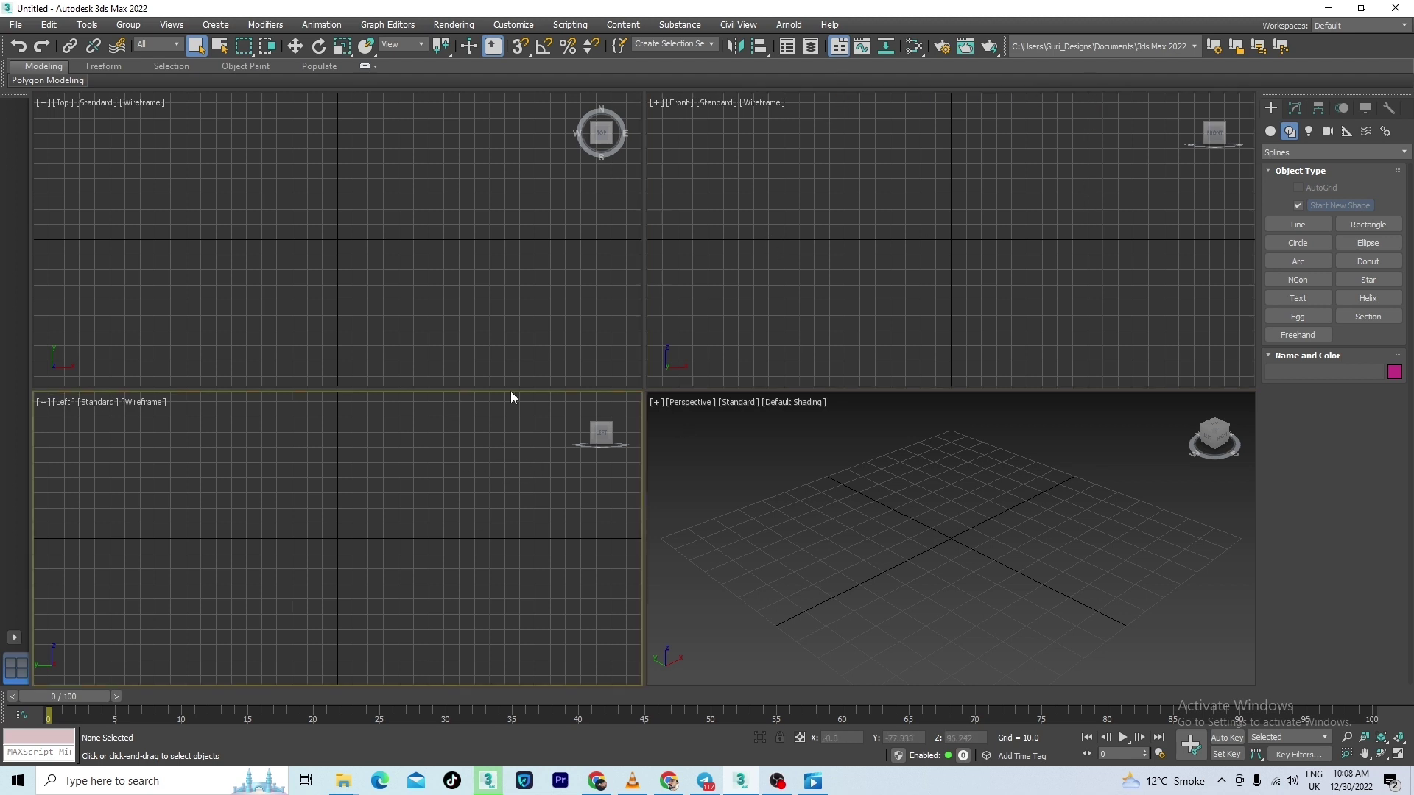
pyautogui.click(847, 516)
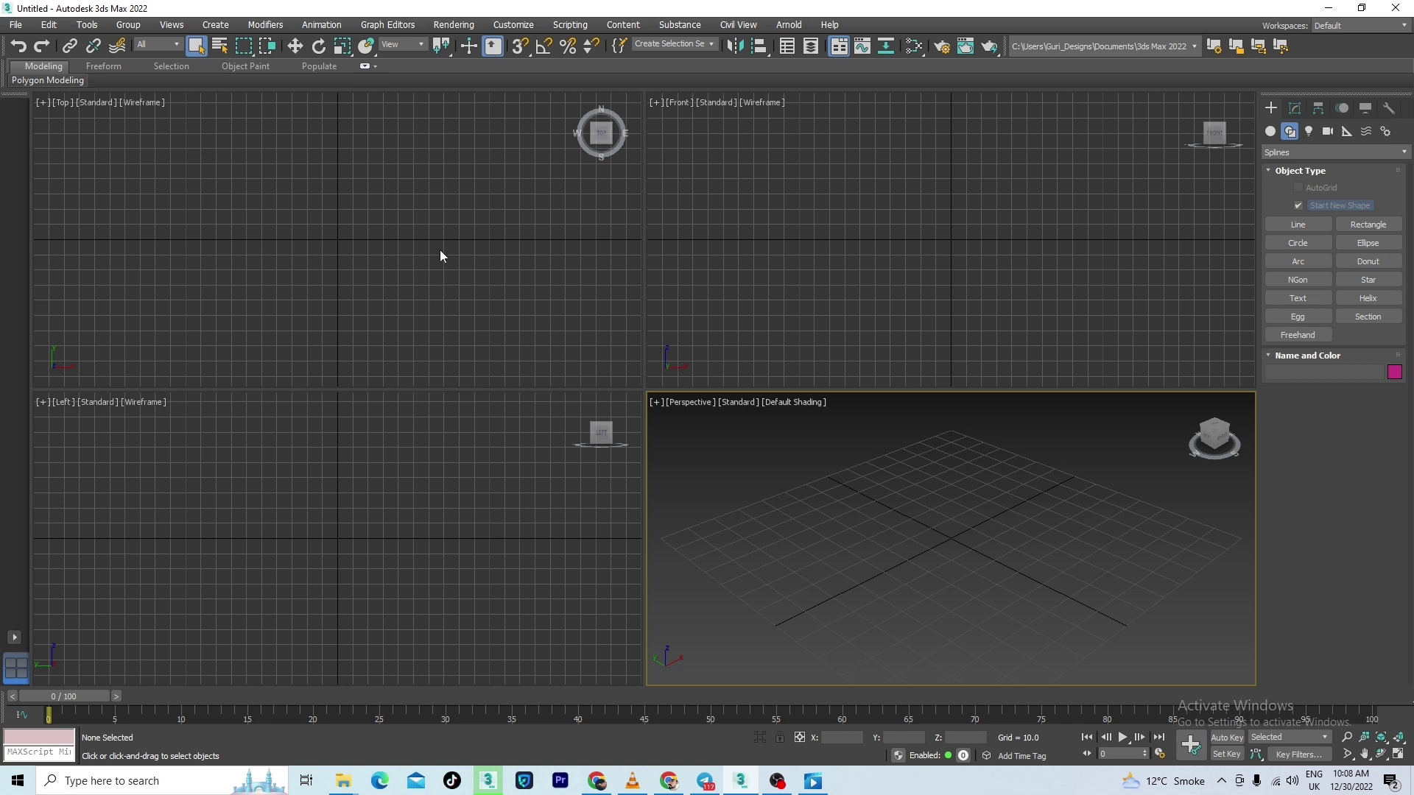
pyautogui.click(404, 214)
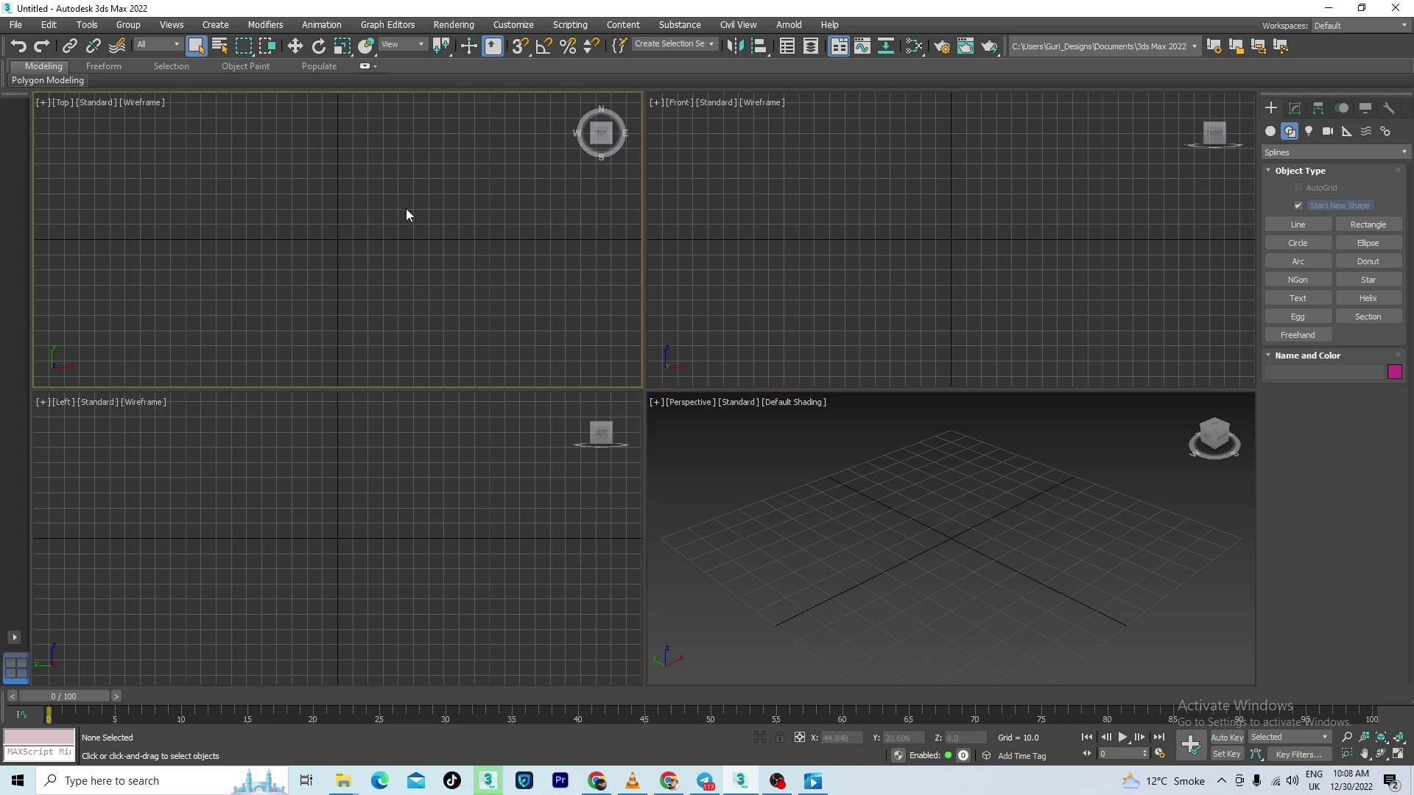
pyautogui.click(843, 239)
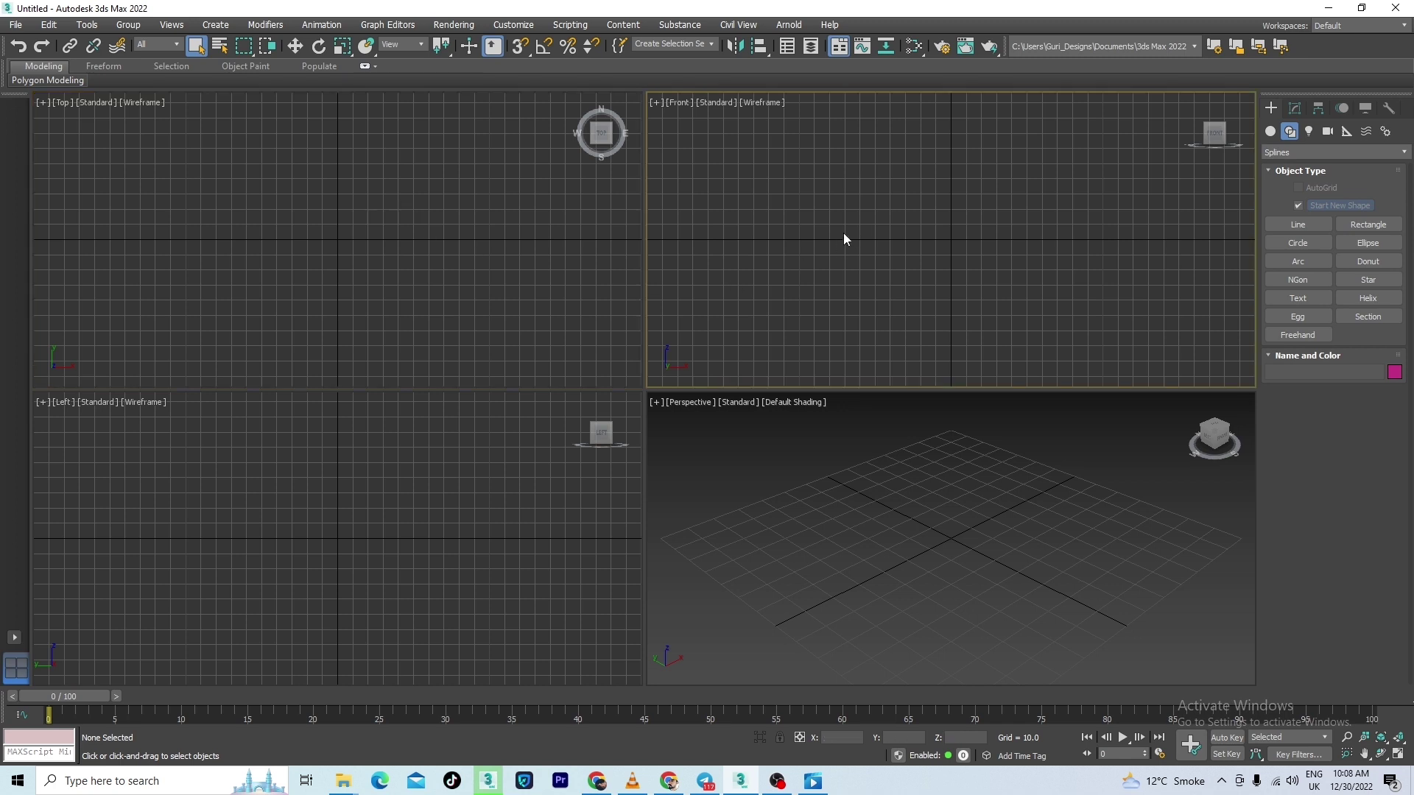
pyautogui.click(396, 471)
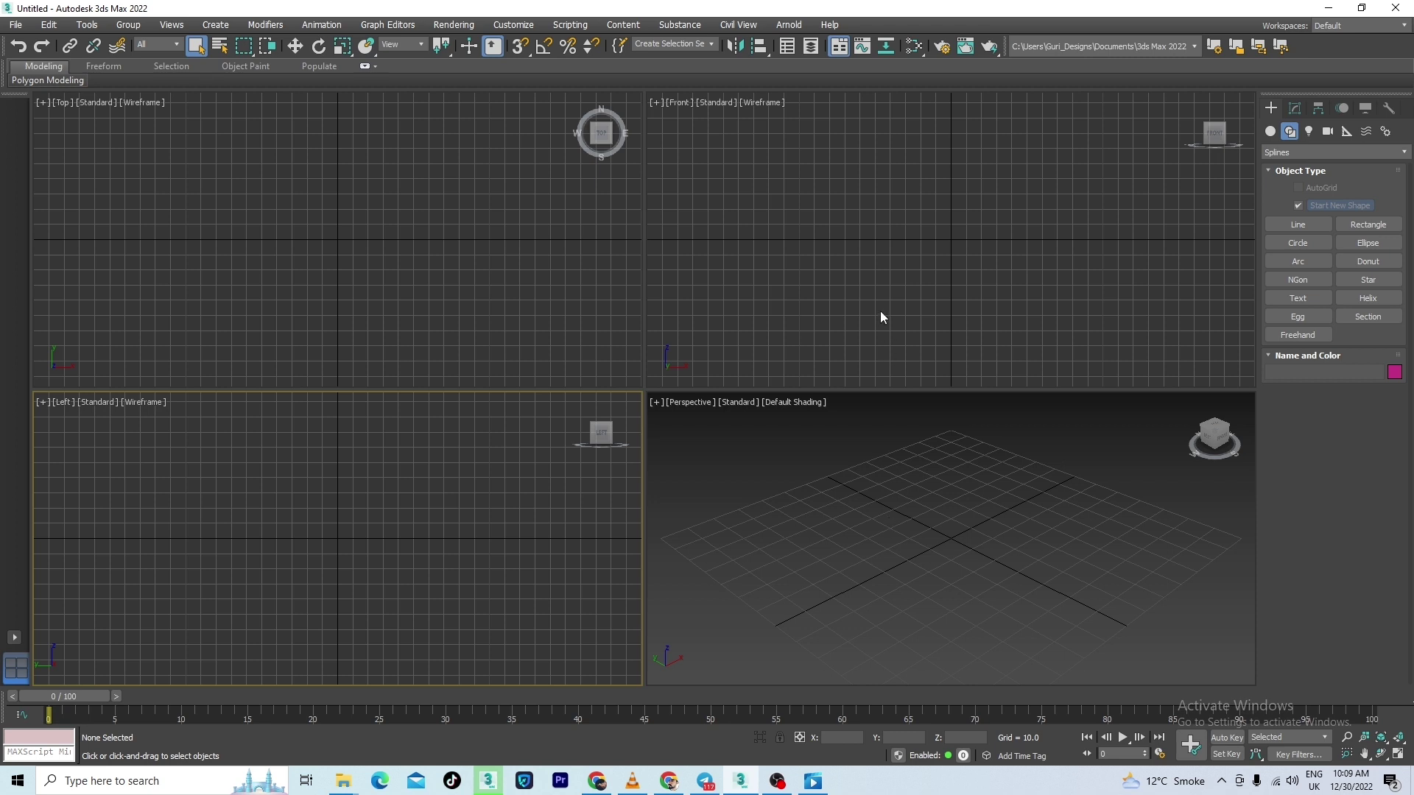
pyautogui.click(879, 285)
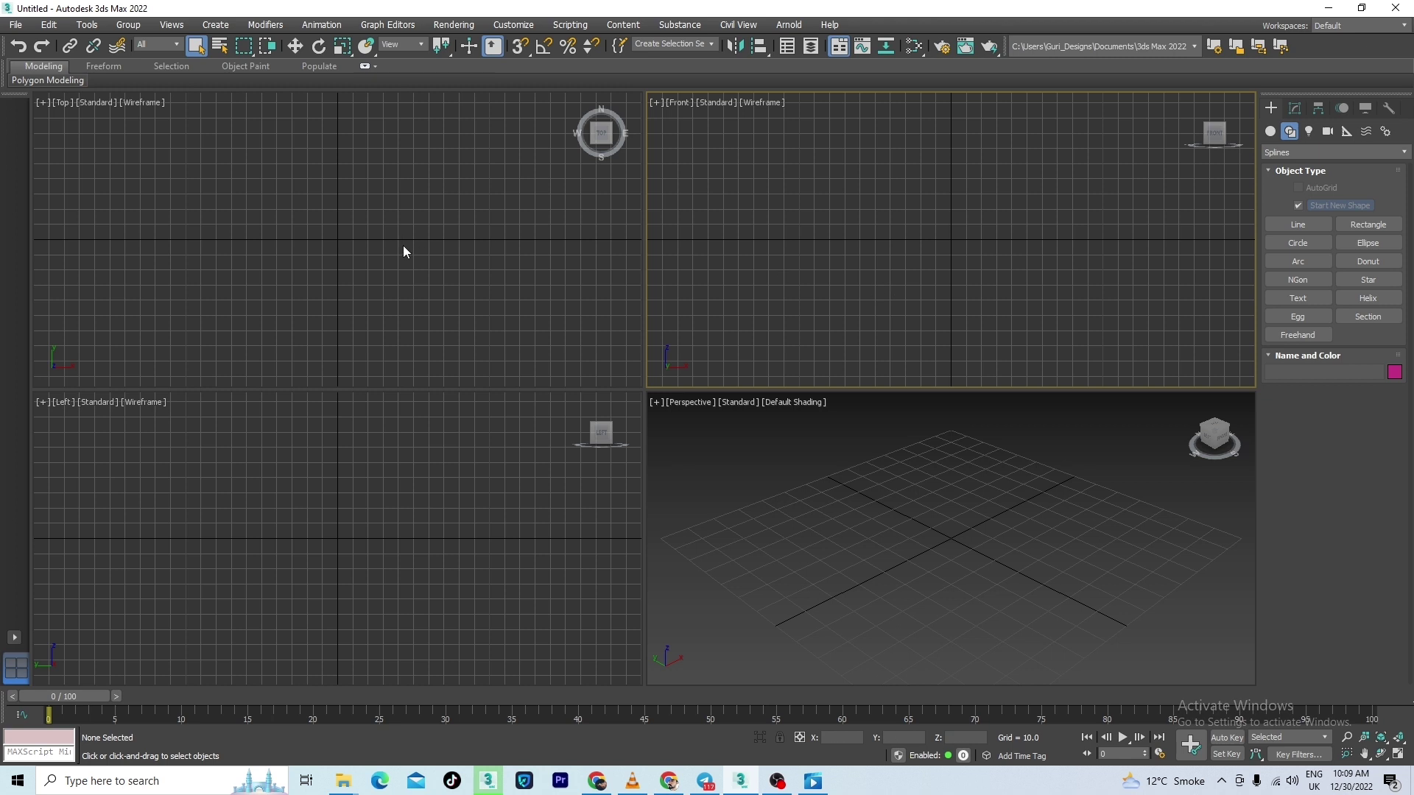
pyautogui.click(376, 231)
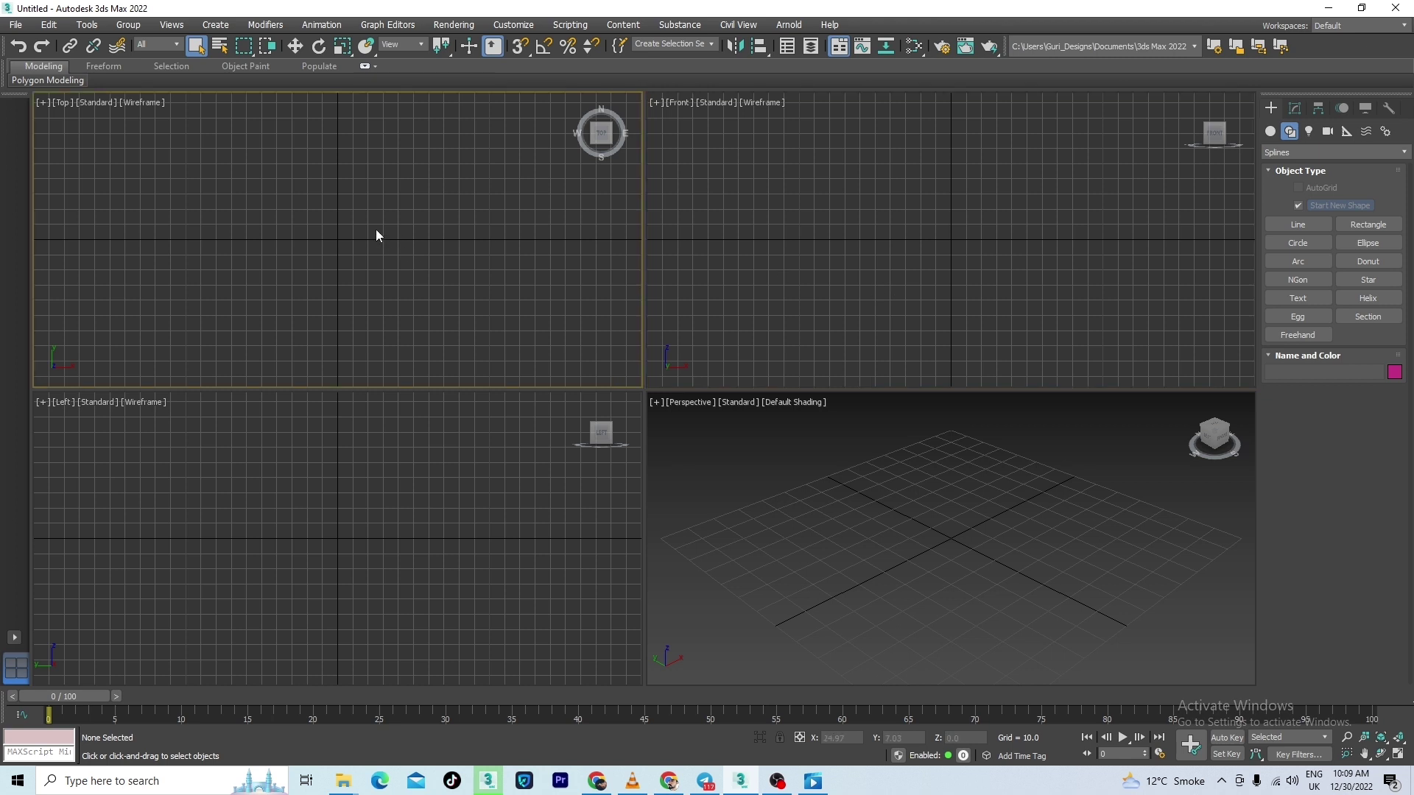
# - Create a standard-primitive teapot centred on the grid origin in the Top viewport and deselect it
pyautogui.click(1271, 131)
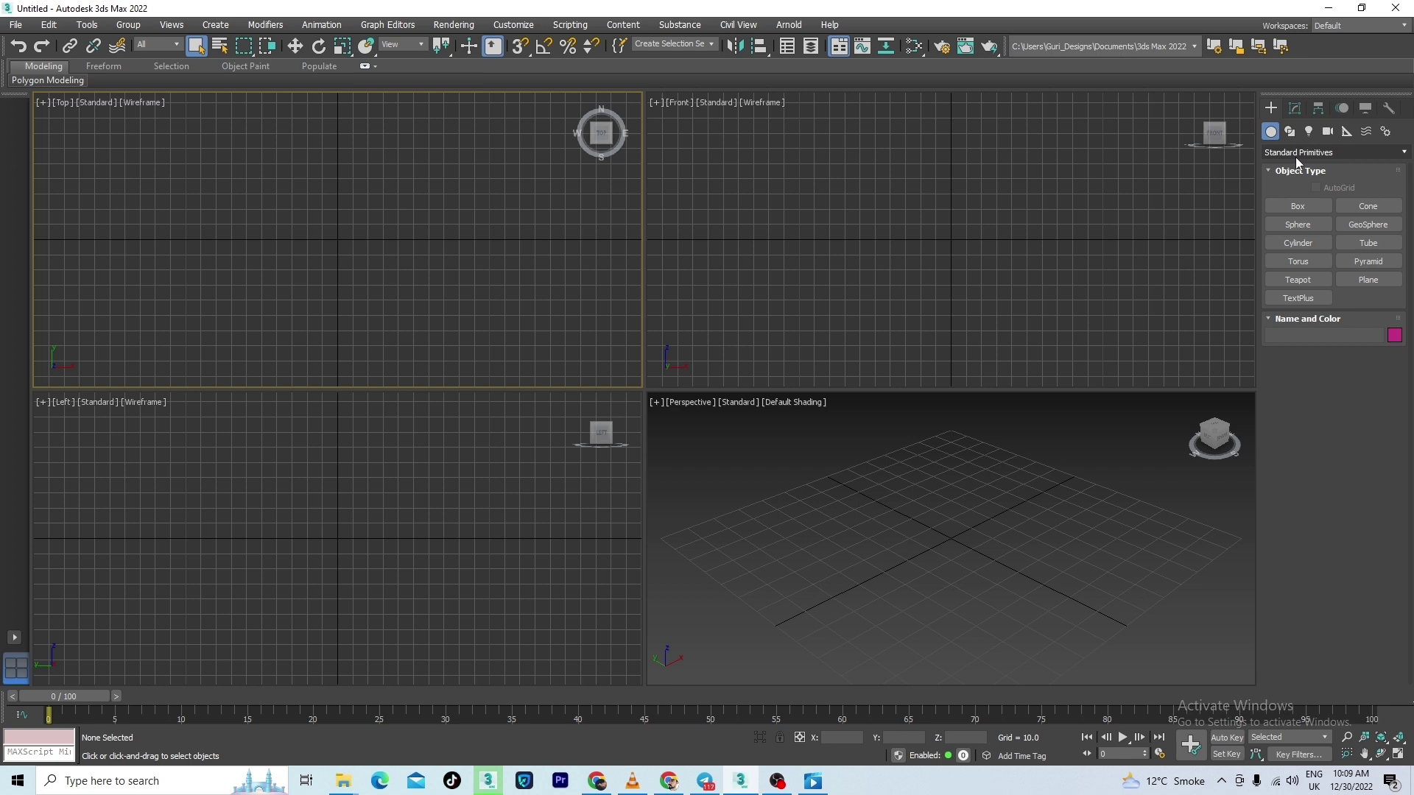
pyautogui.click(1298, 280)
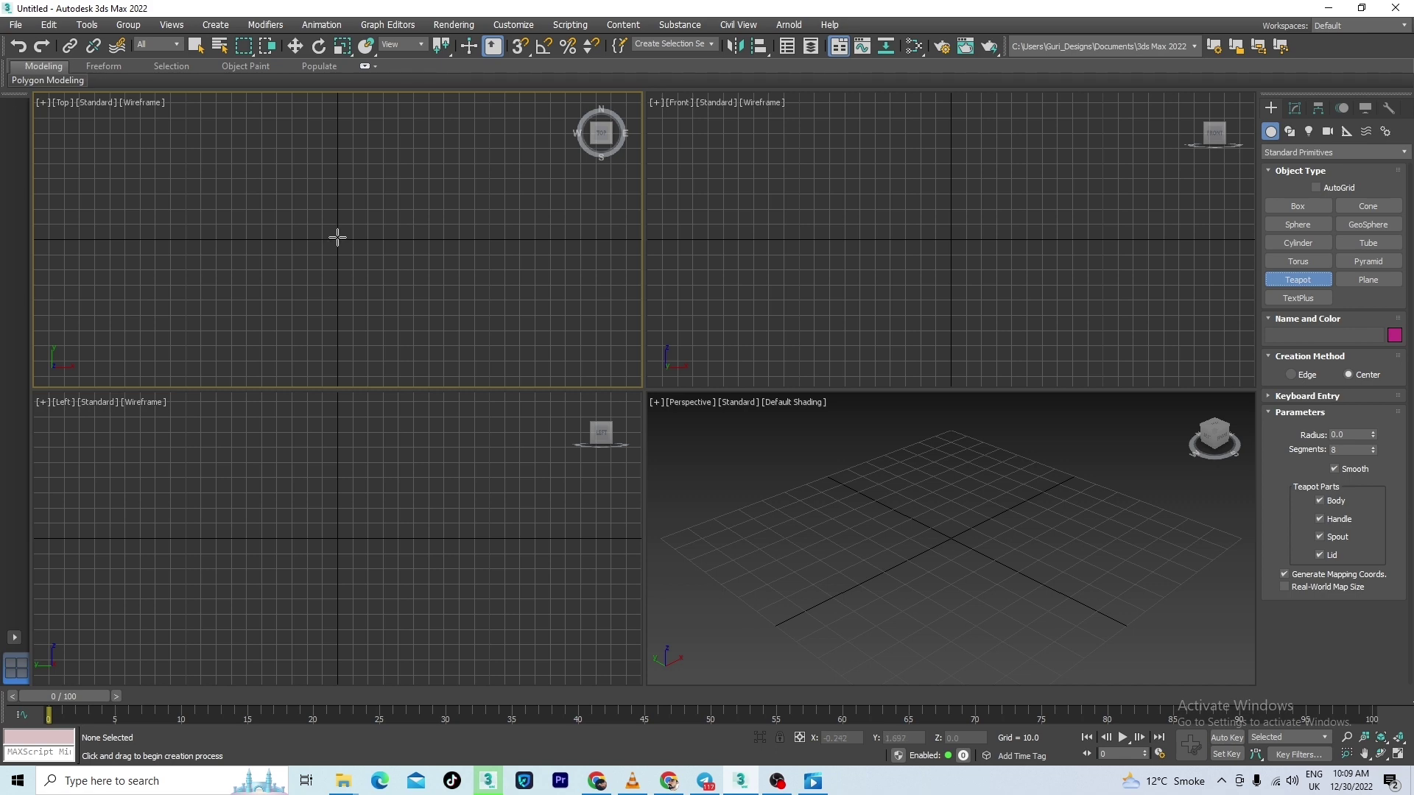
pyautogui.moveTo(337, 239); pyautogui.dragTo(361, 296)
pyautogui.rightClick(360, 296)
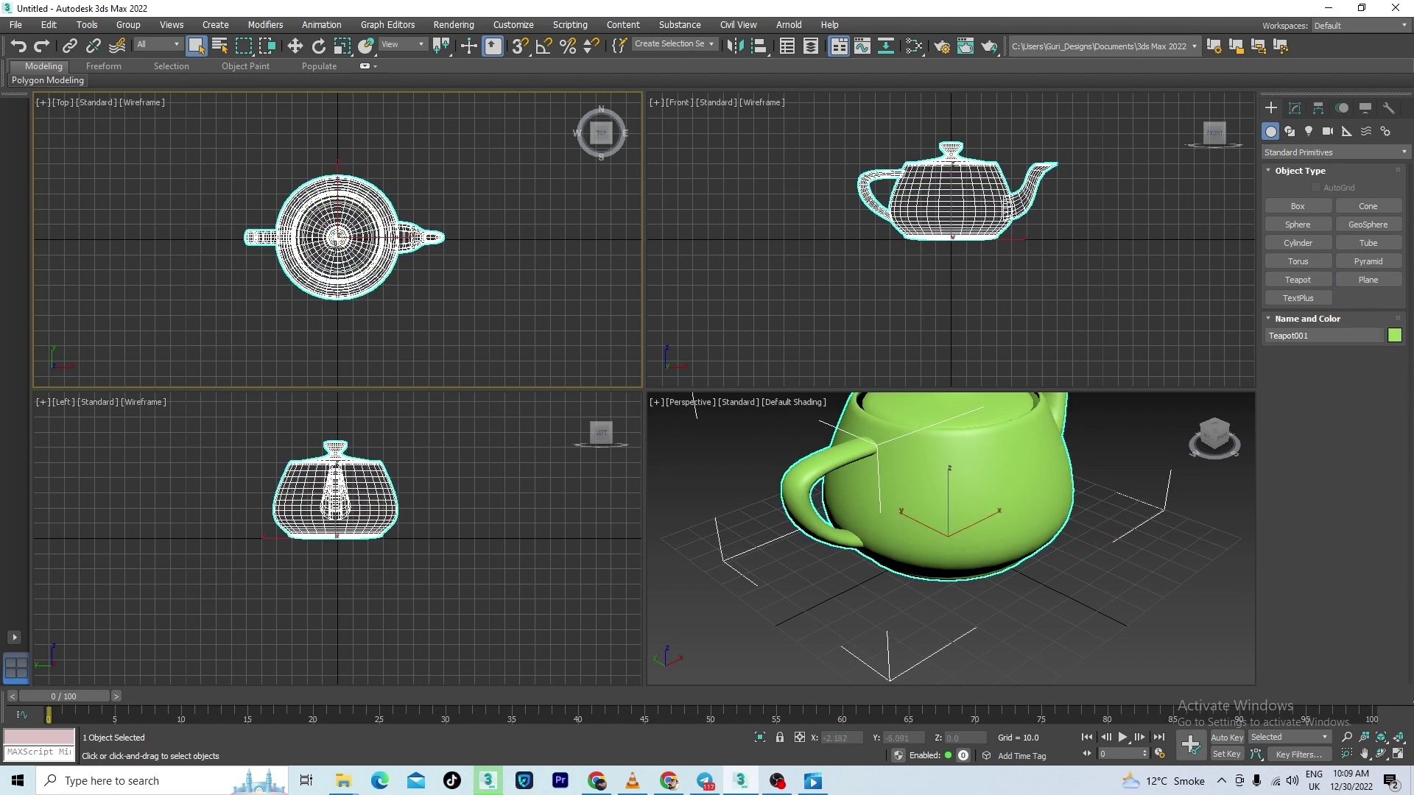
pyautogui.scroll(-5, 809, 501)
pyautogui.scroll(-5, 825, 561)
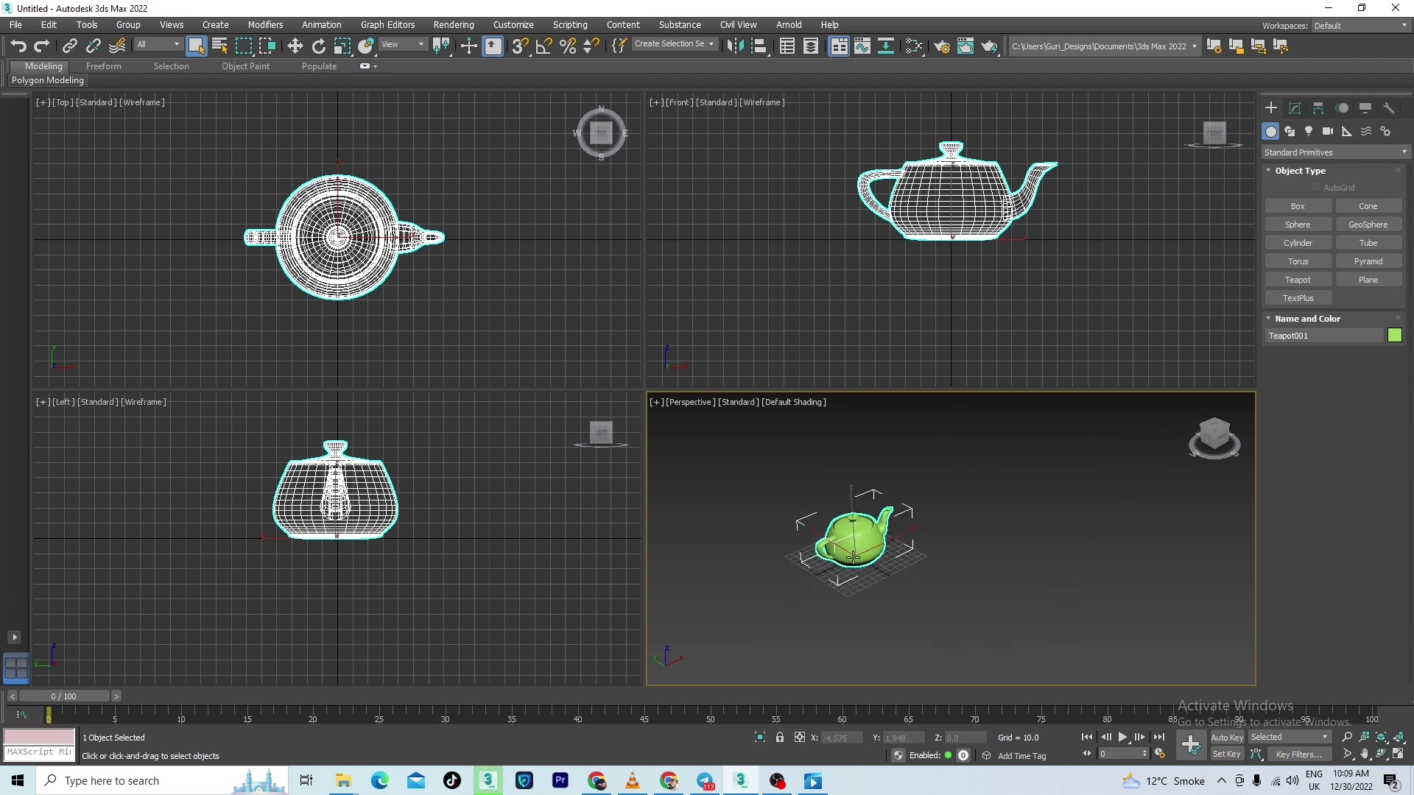
pyautogui.scroll(2, 810, 516)
pyautogui.scroll(4, 802, 460)
pyautogui.scroll(-3, 810, 472)
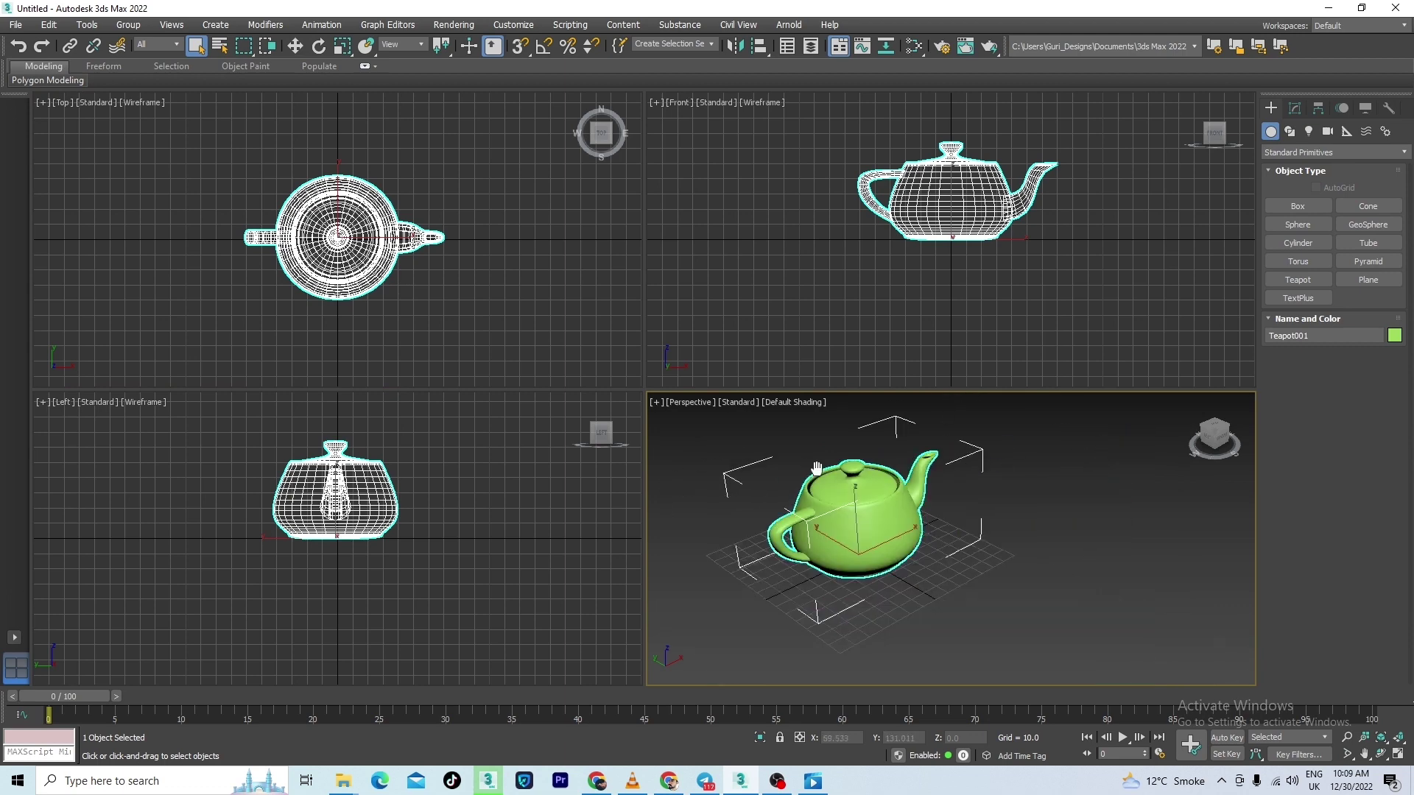
pyautogui.scroll(4, 809, 474)
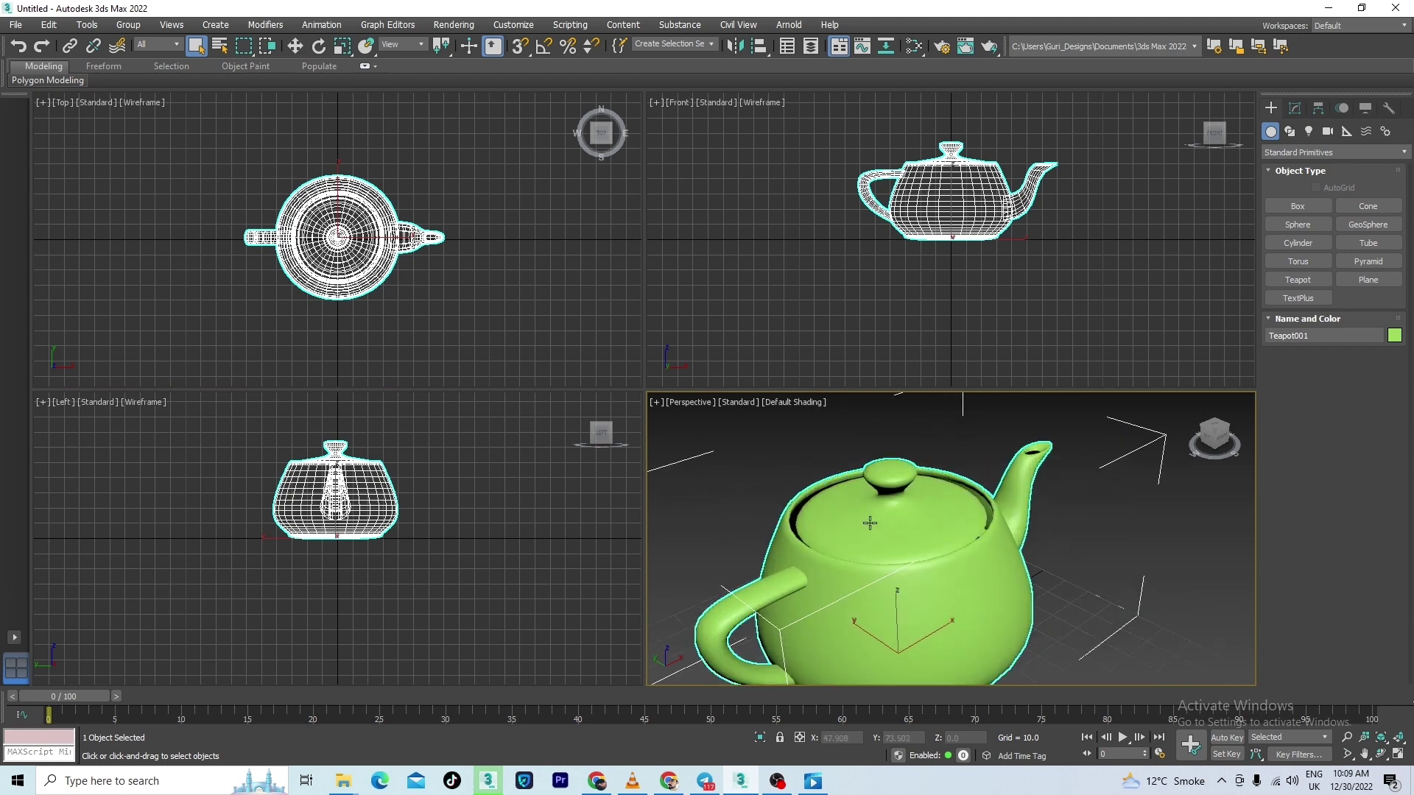
pyautogui.click(962, 259)
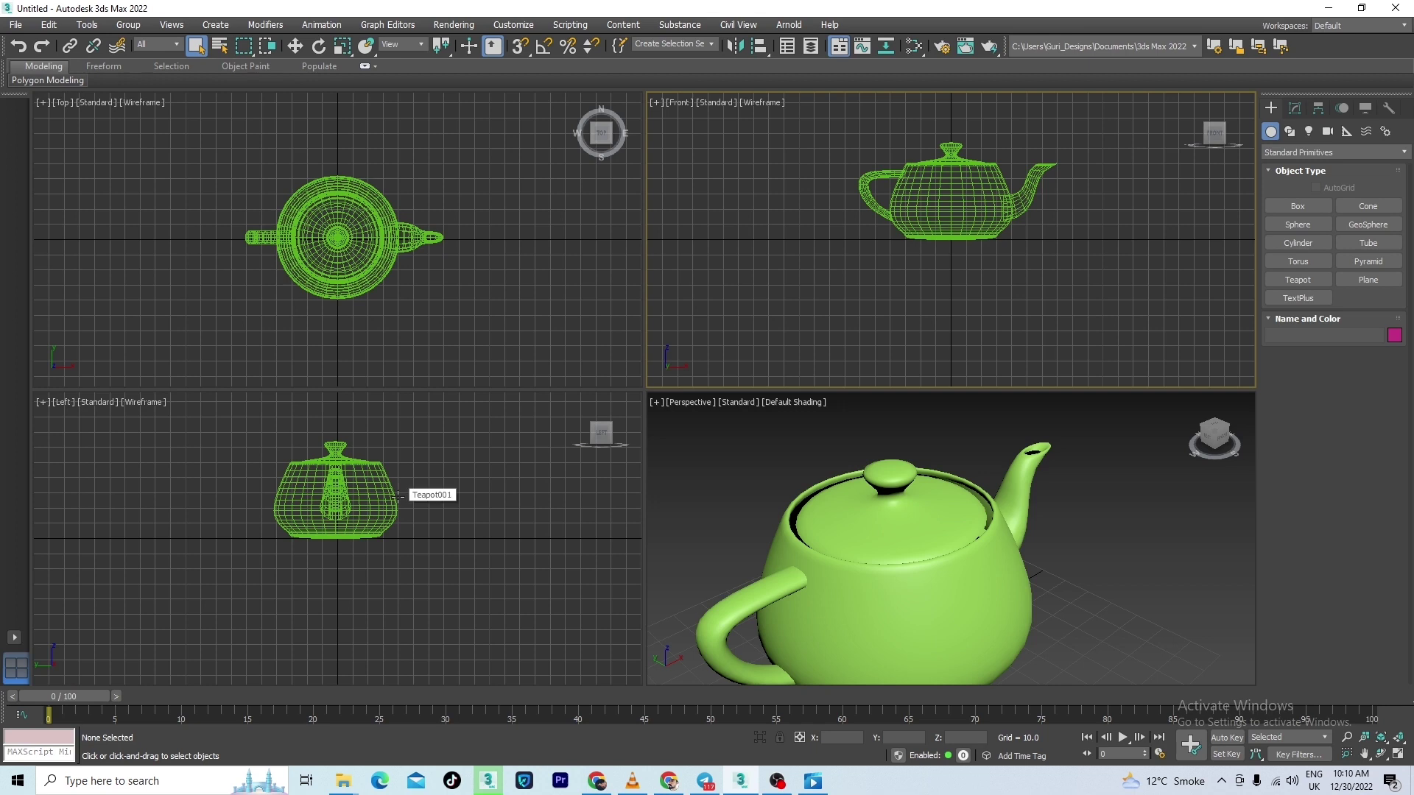
# - Maximize the Top viewport and restore the four-viewport layout, twice in a row
pyautogui.click(445, 278)
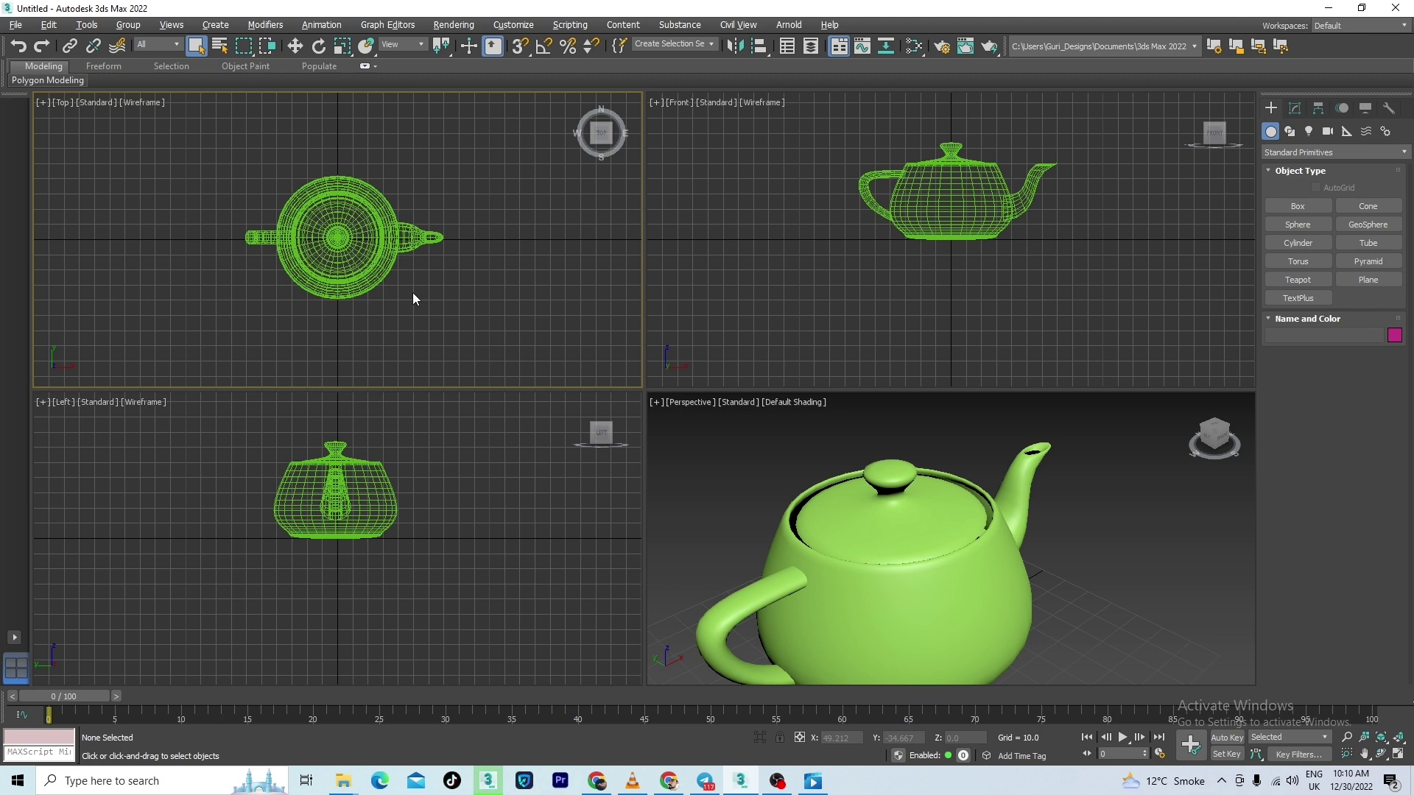
pyautogui.hotkey('alt', 'w')
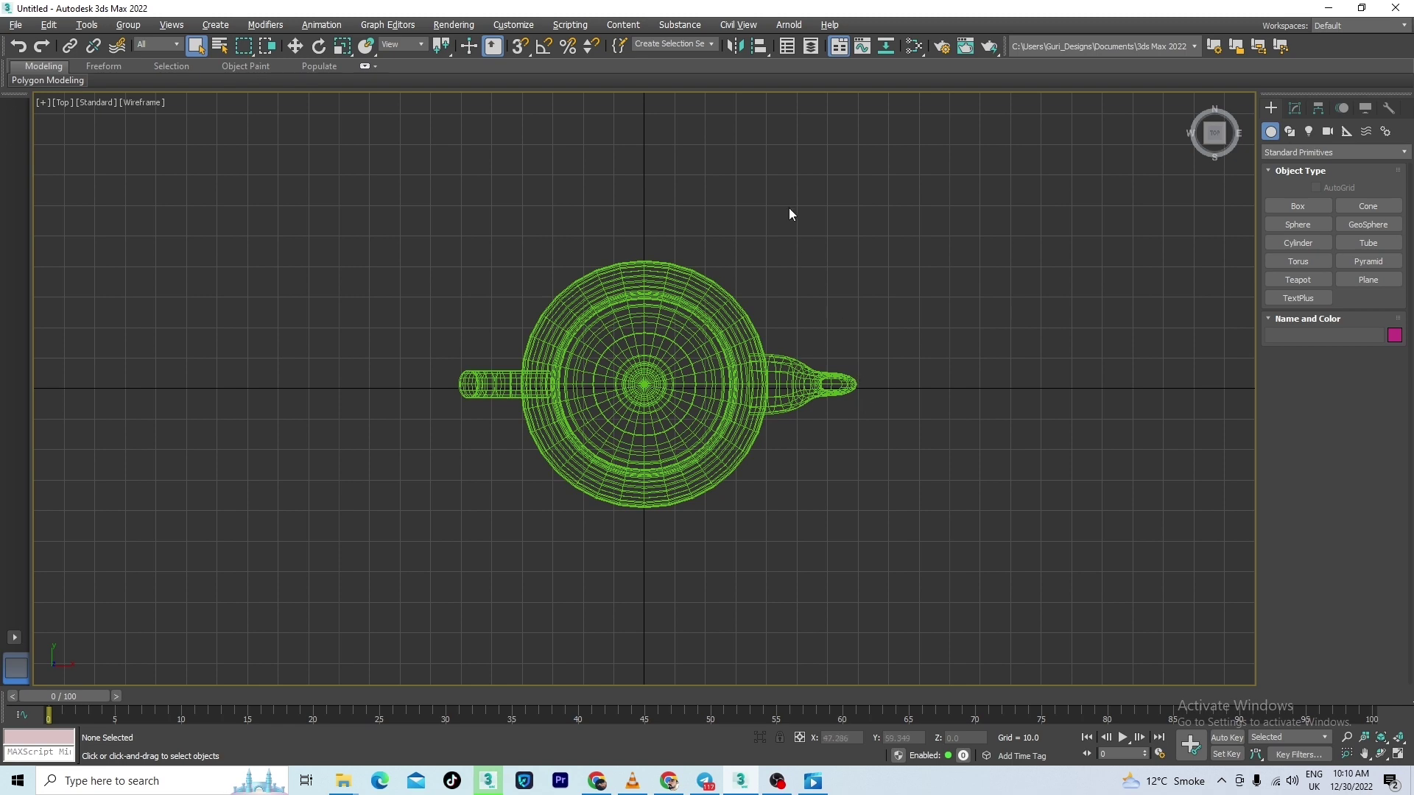
pyautogui.hotkey('alt', 'w')
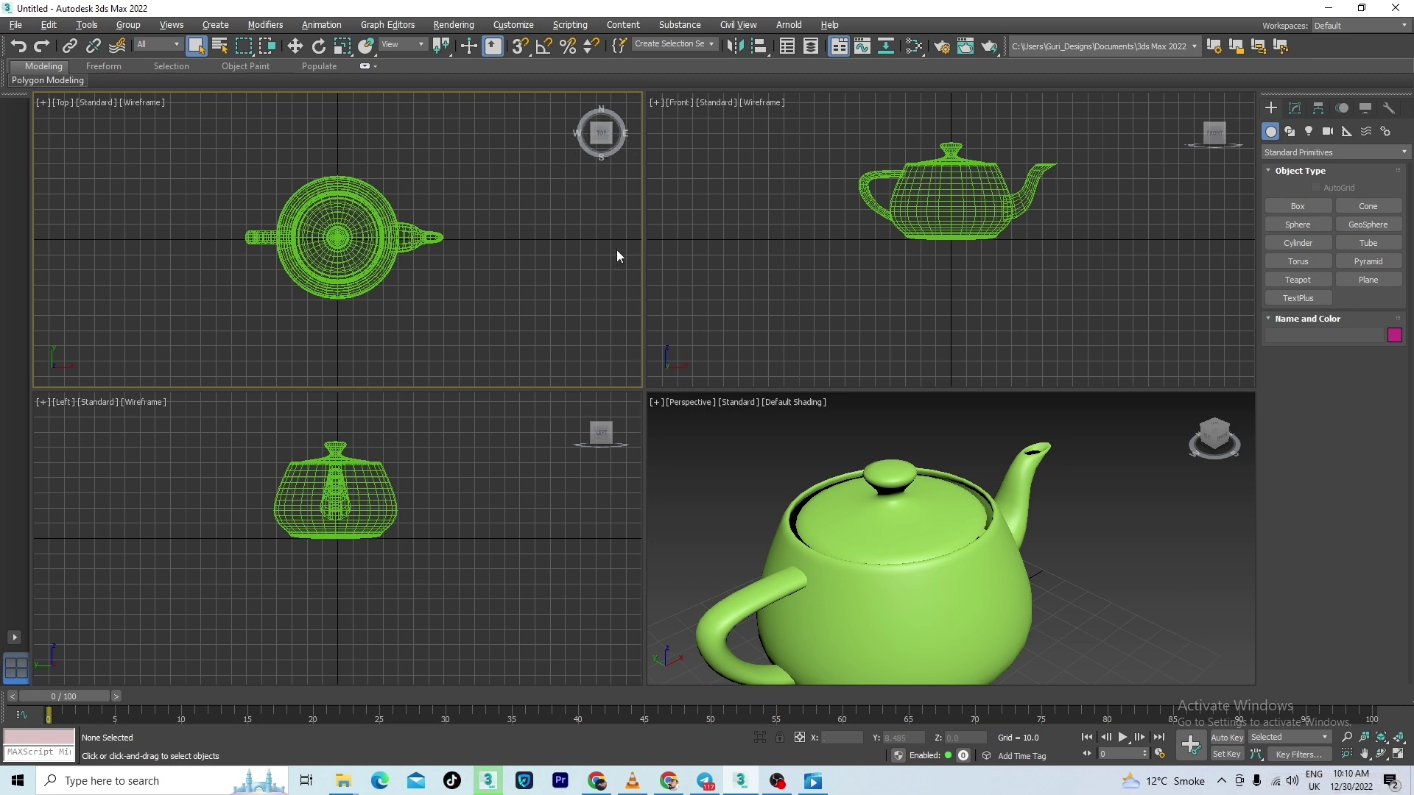
pyautogui.click(1398, 756)
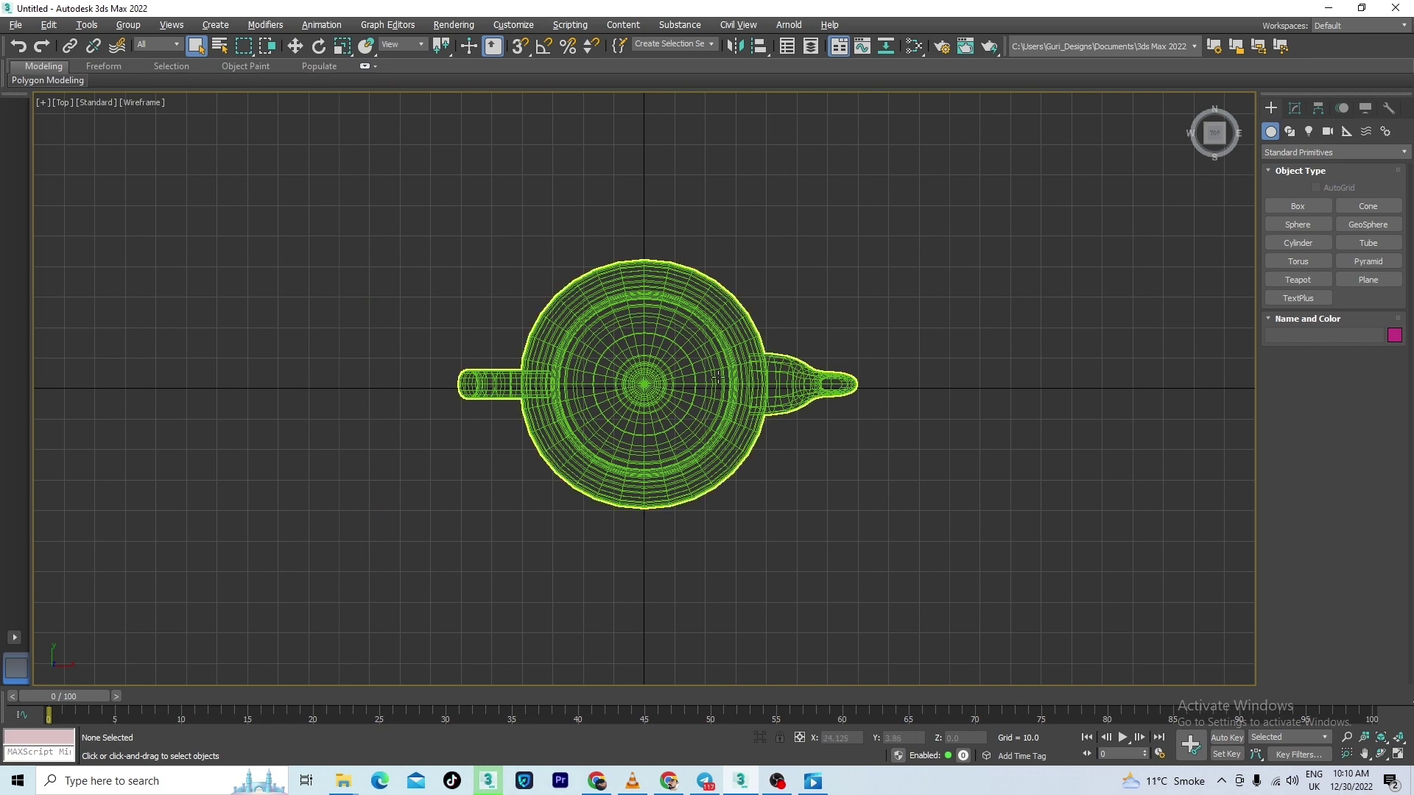
pyautogui.hotkey('alt', 'w')
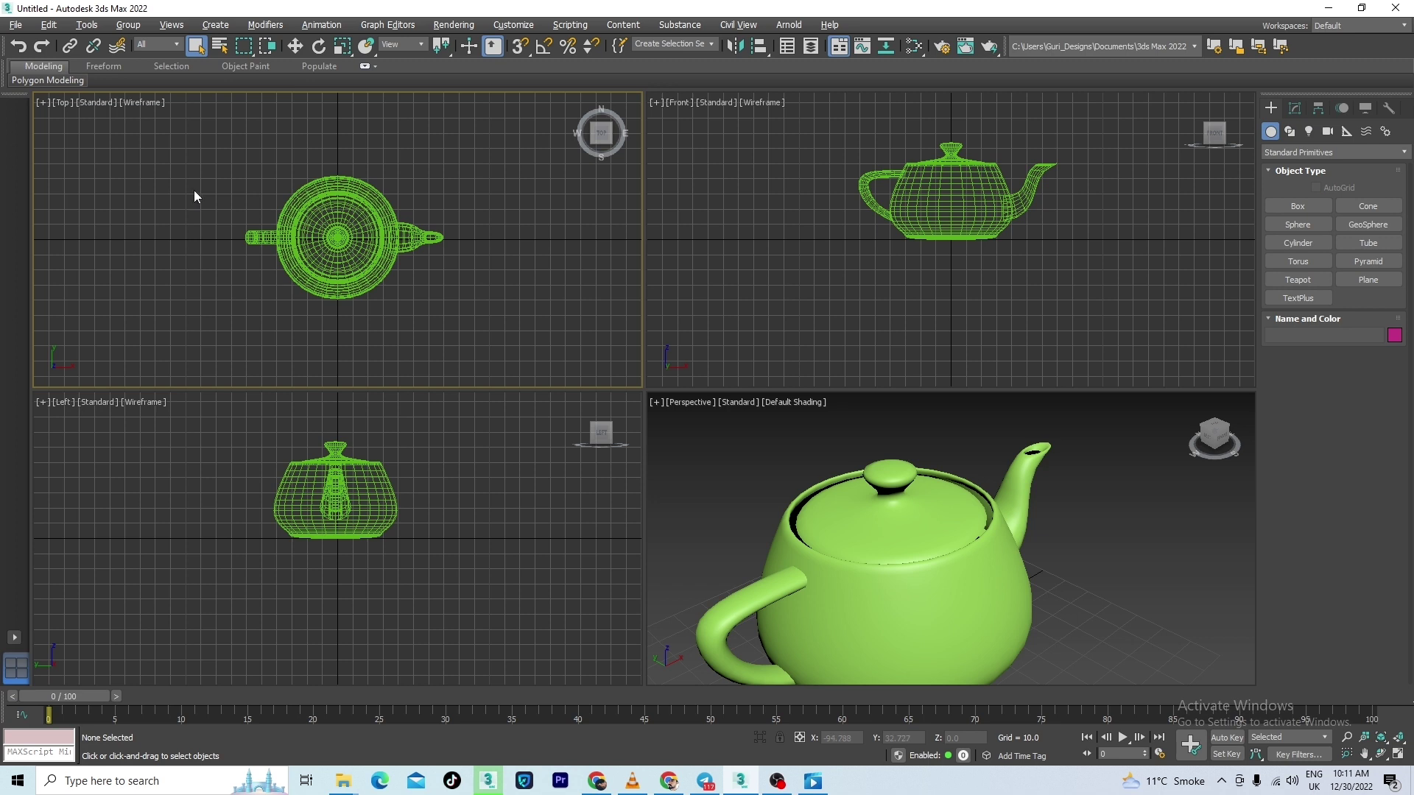
# - Switch both the Top viewport and the Left viewport to the Front view
pyautogui.click(65, 101)
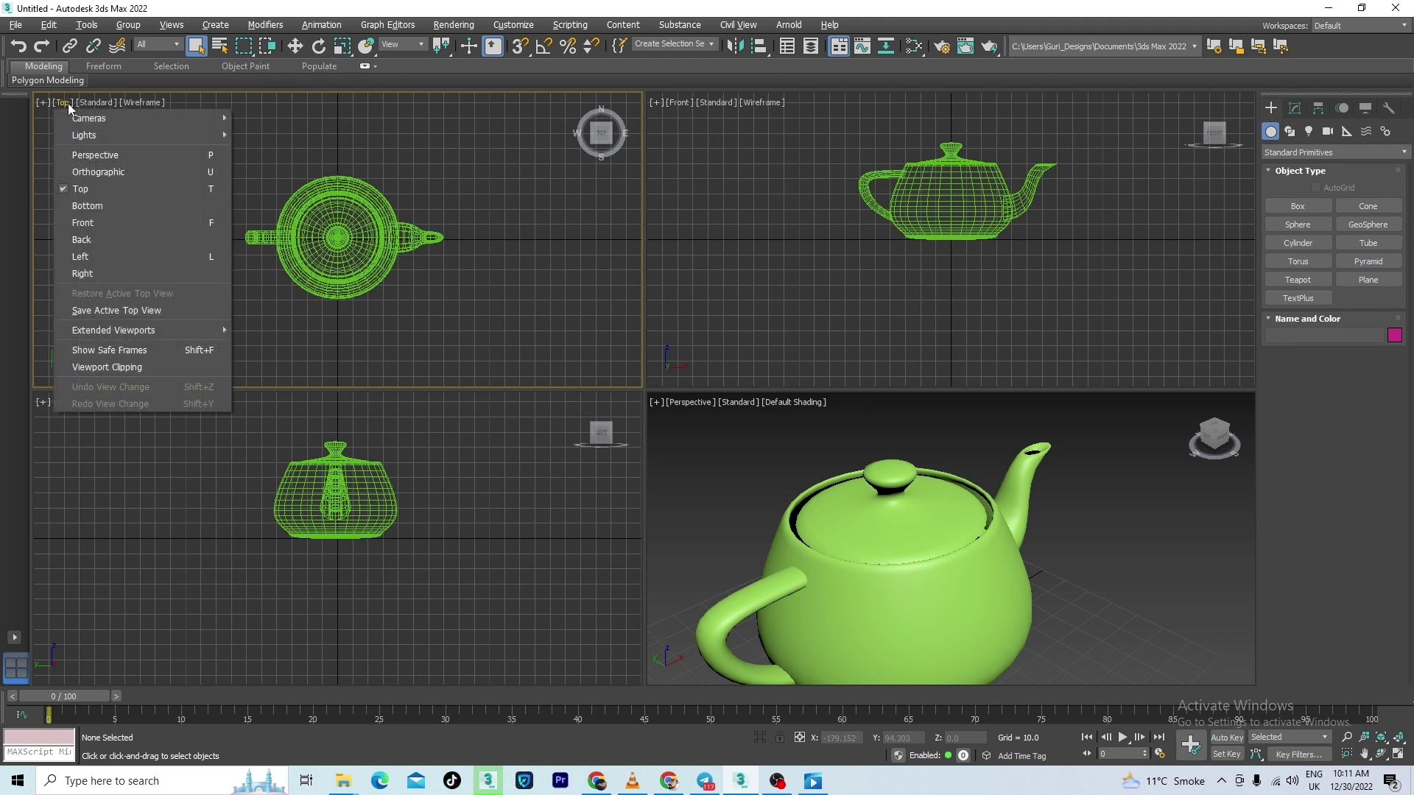
pyautogui.click(86, 222)
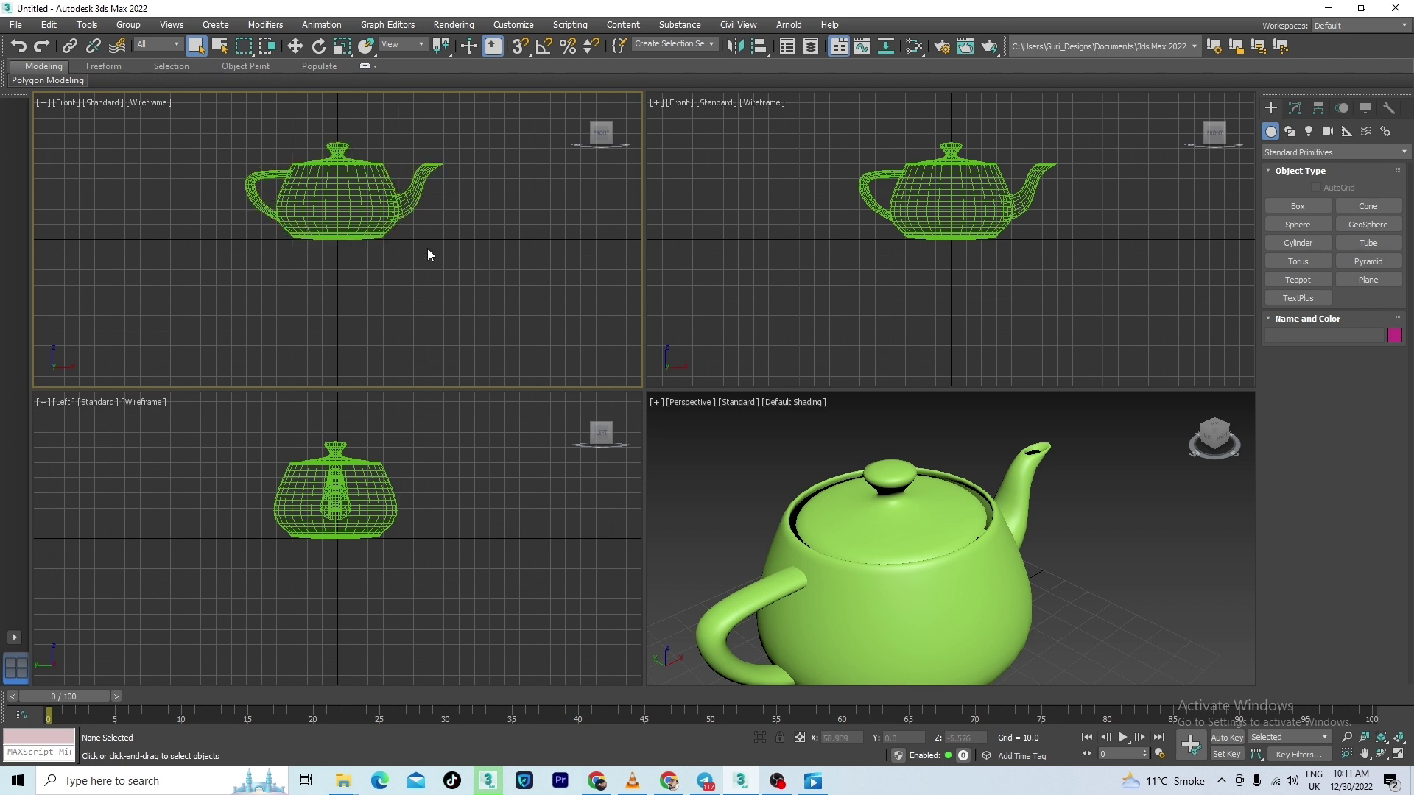
pyautogui.click(481, 550)
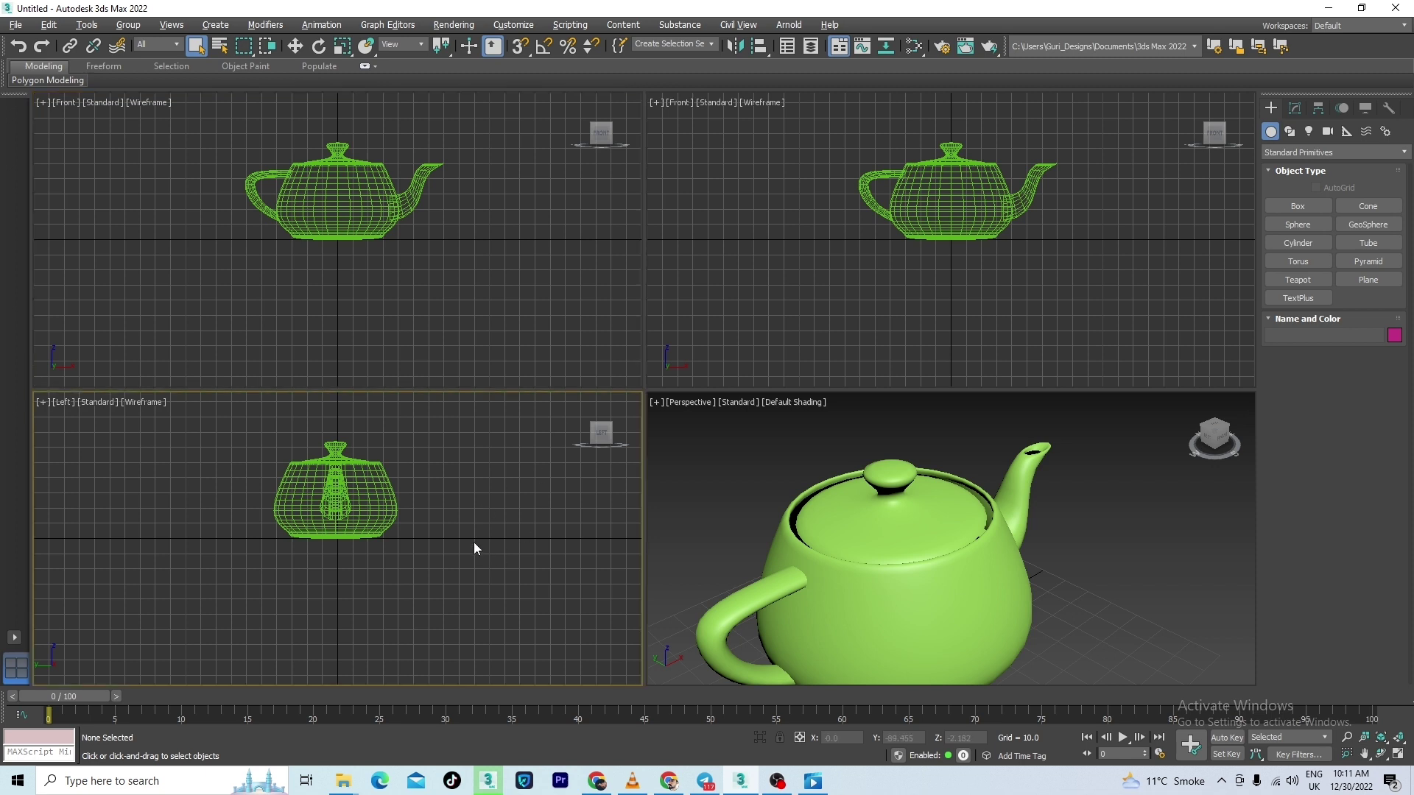
pyautogui.press('f')
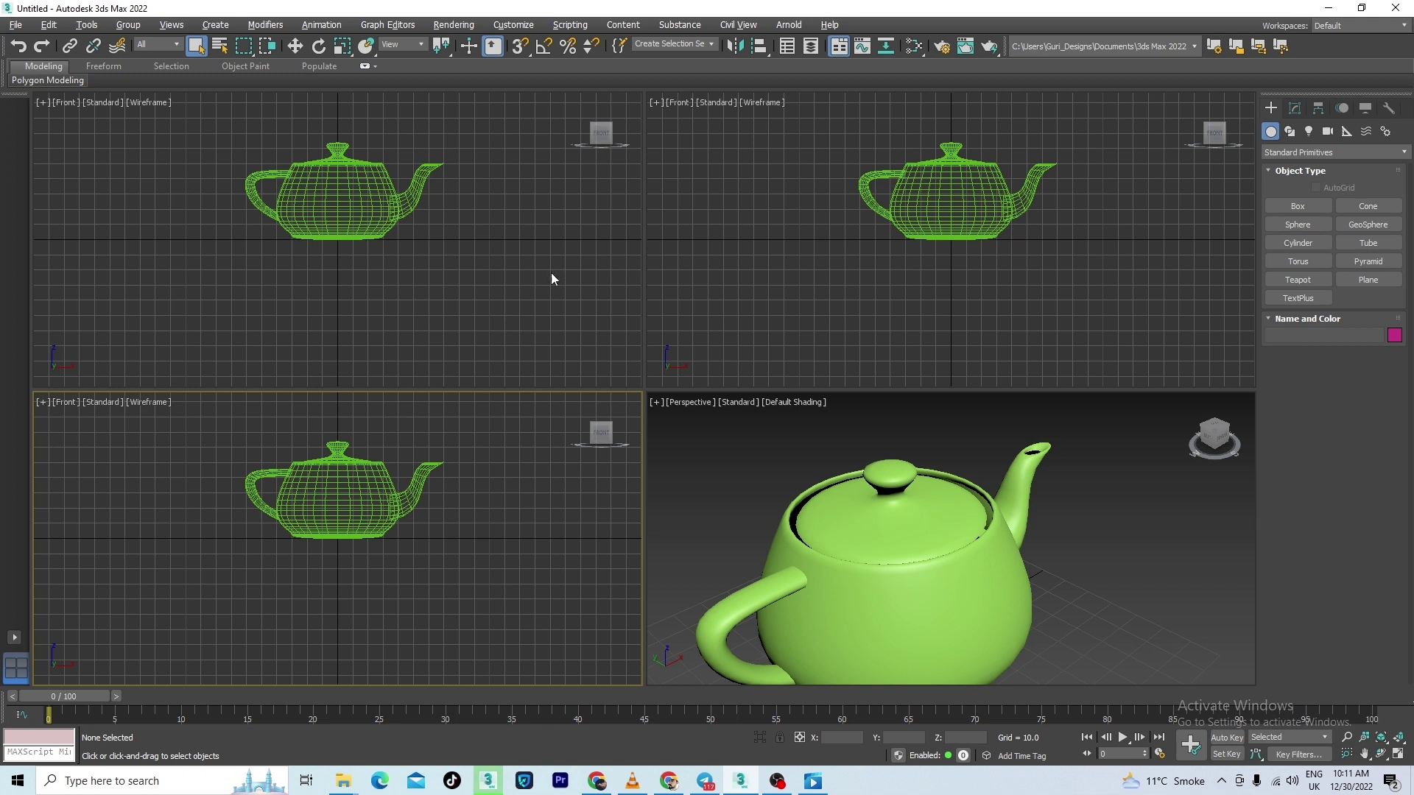
# - Examine the teapot in the Perspective viewport from close up and from farther away
pyautogui.scroll(-3, 834, 459)
pyautogui.scroll(8, 893, 489)
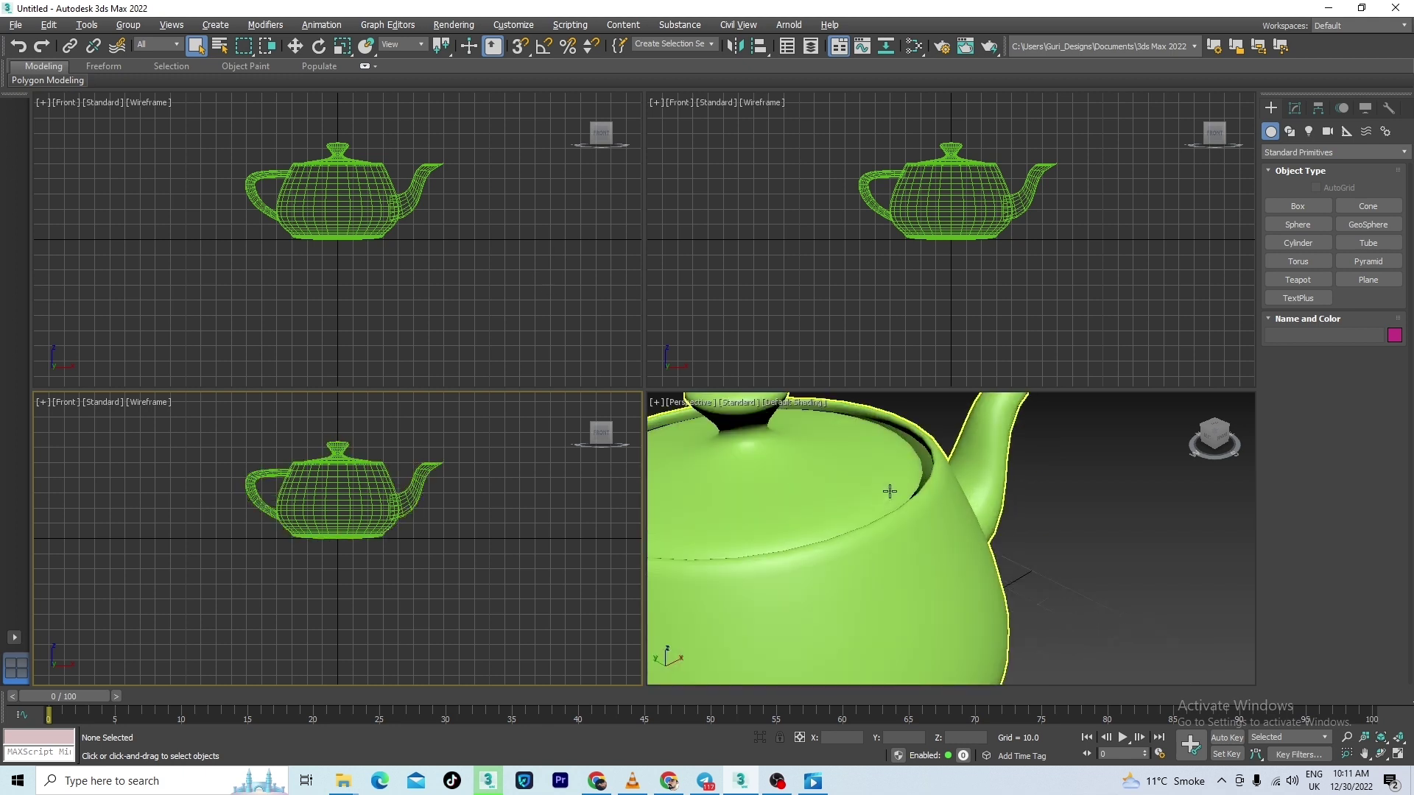
pyautogui.scroll(-8, 893, 489)
pyautogui.scroll(8, 1034, 581)
pyautogui.scroll(-6, 955, 528)
pyautogui.scroll(8, 949, 563)
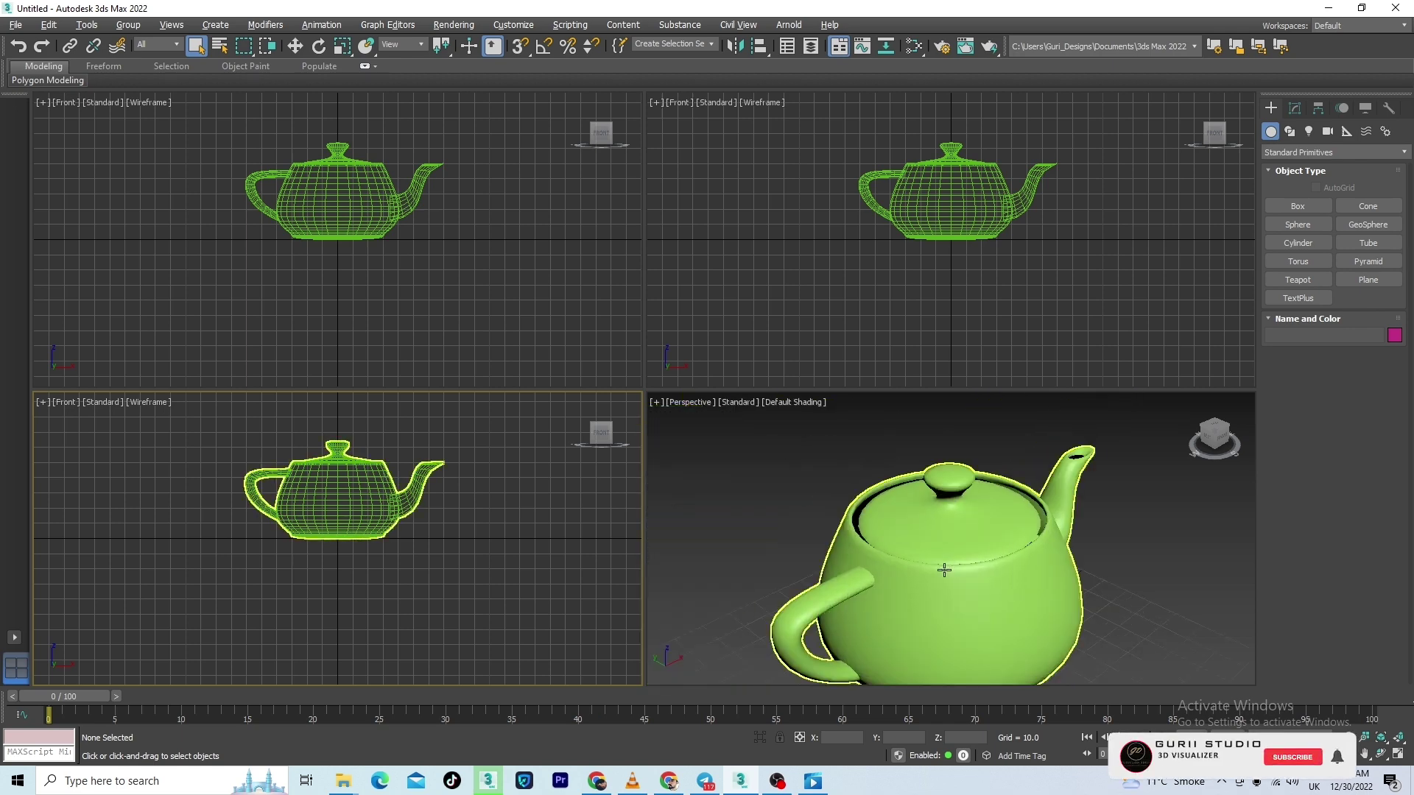
pyautogui.scroll(-3, 939, 563)
pyautogui.scroll(8, 940, 568)
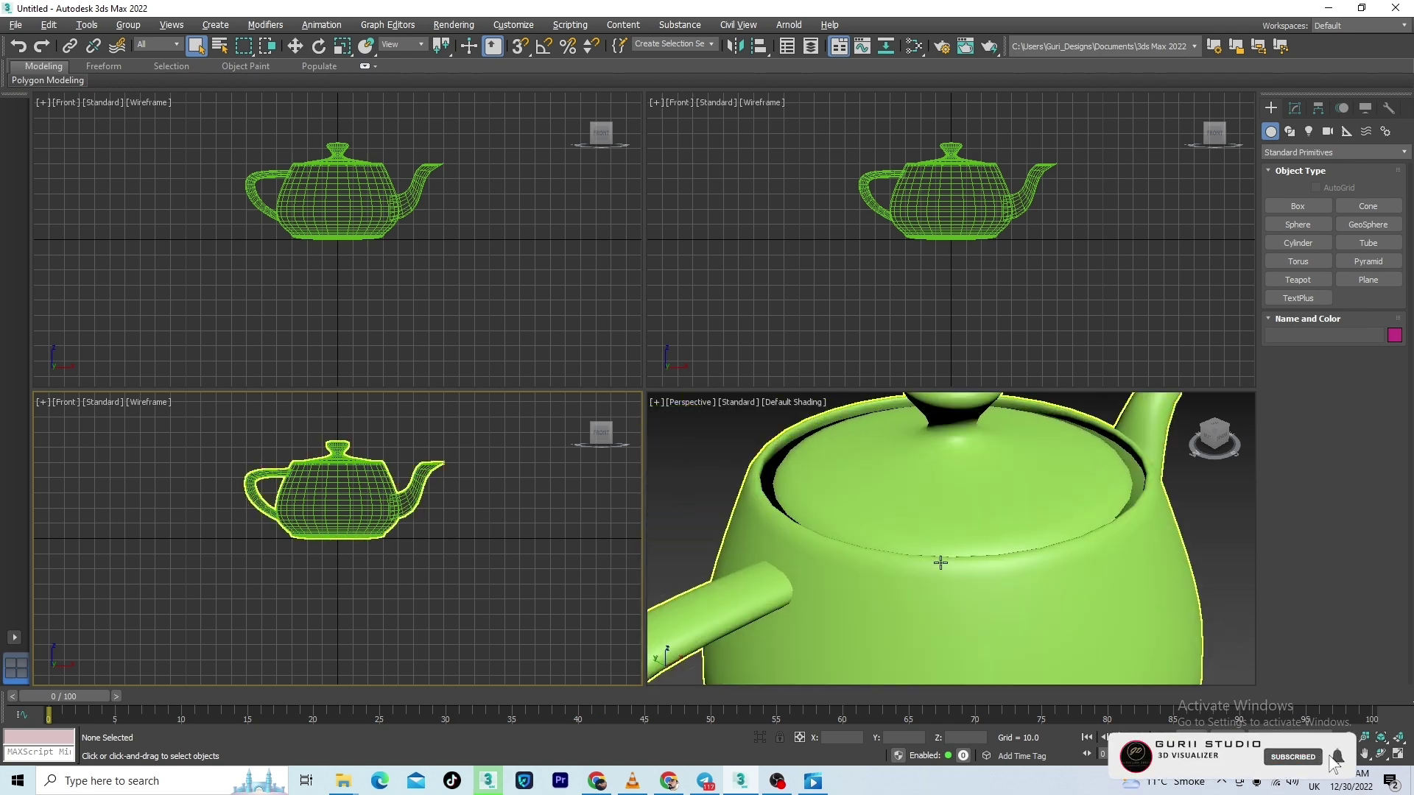
pyautogui.scroll(-8, 939, 564)
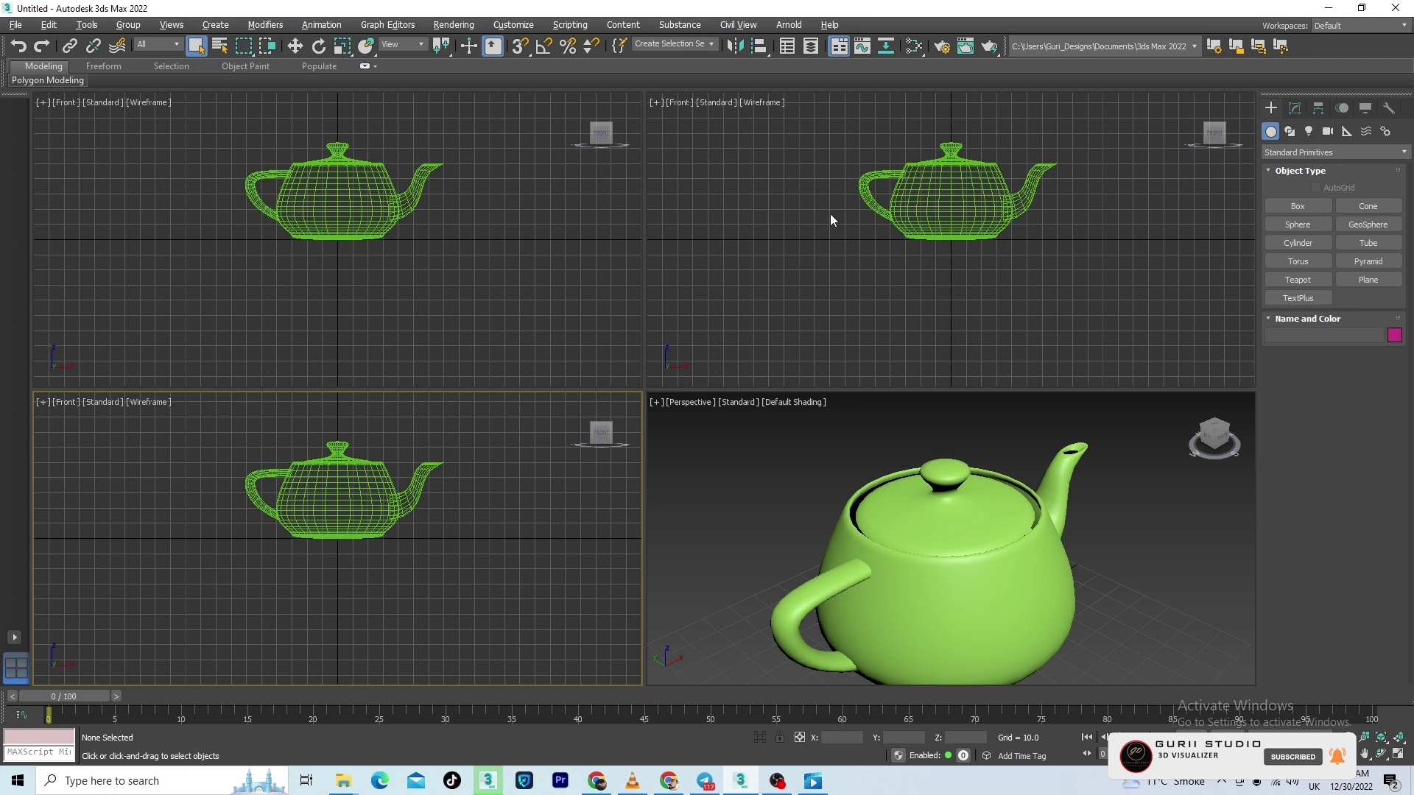
# - Change the former Top viewport, showing the Front view, to Default Shading and inspect the shaded teapot
pyautogui.click(341, 256)
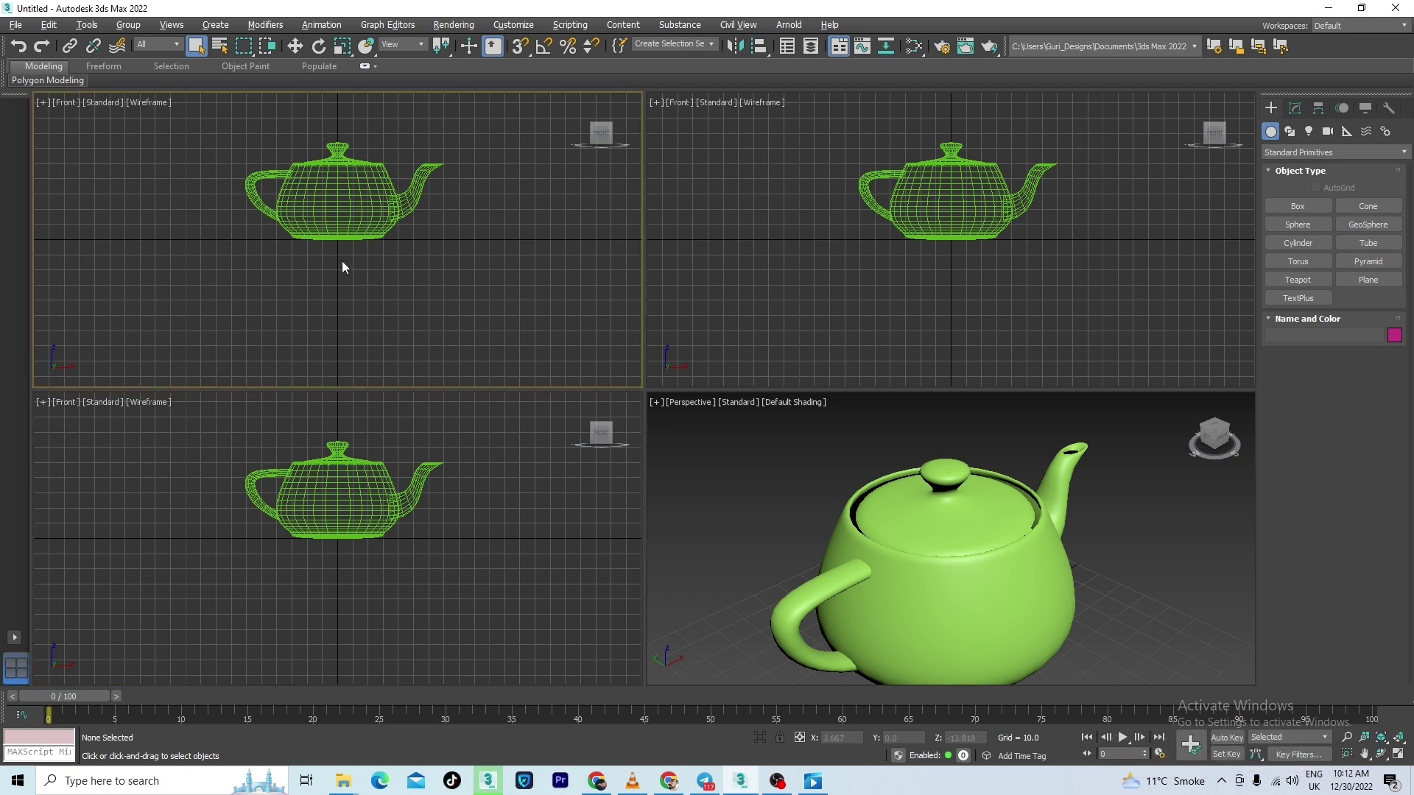
pyautogui.press('F3')
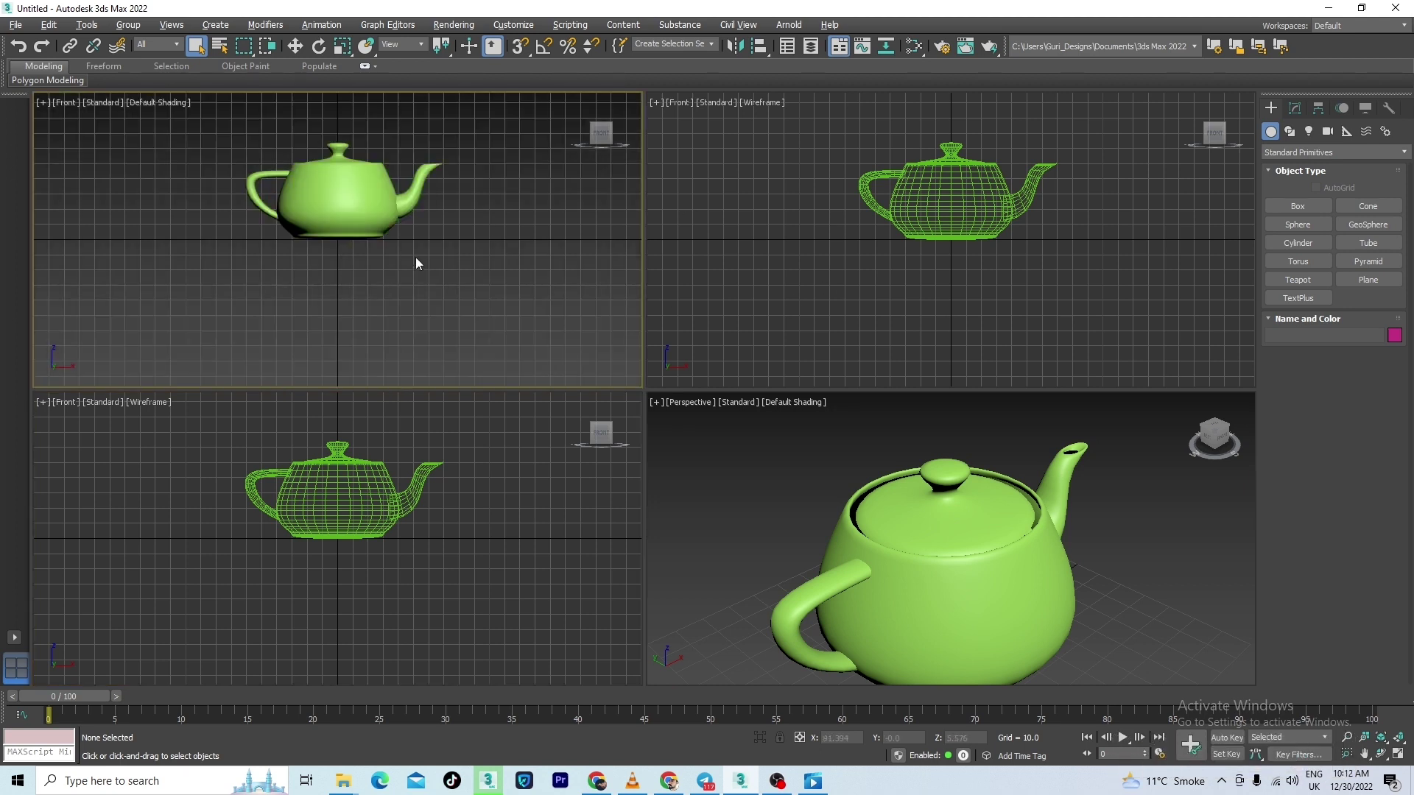
pyautogui.scroll(8, 352, 144)
pyautogui.scroll(-4, 364, 220)
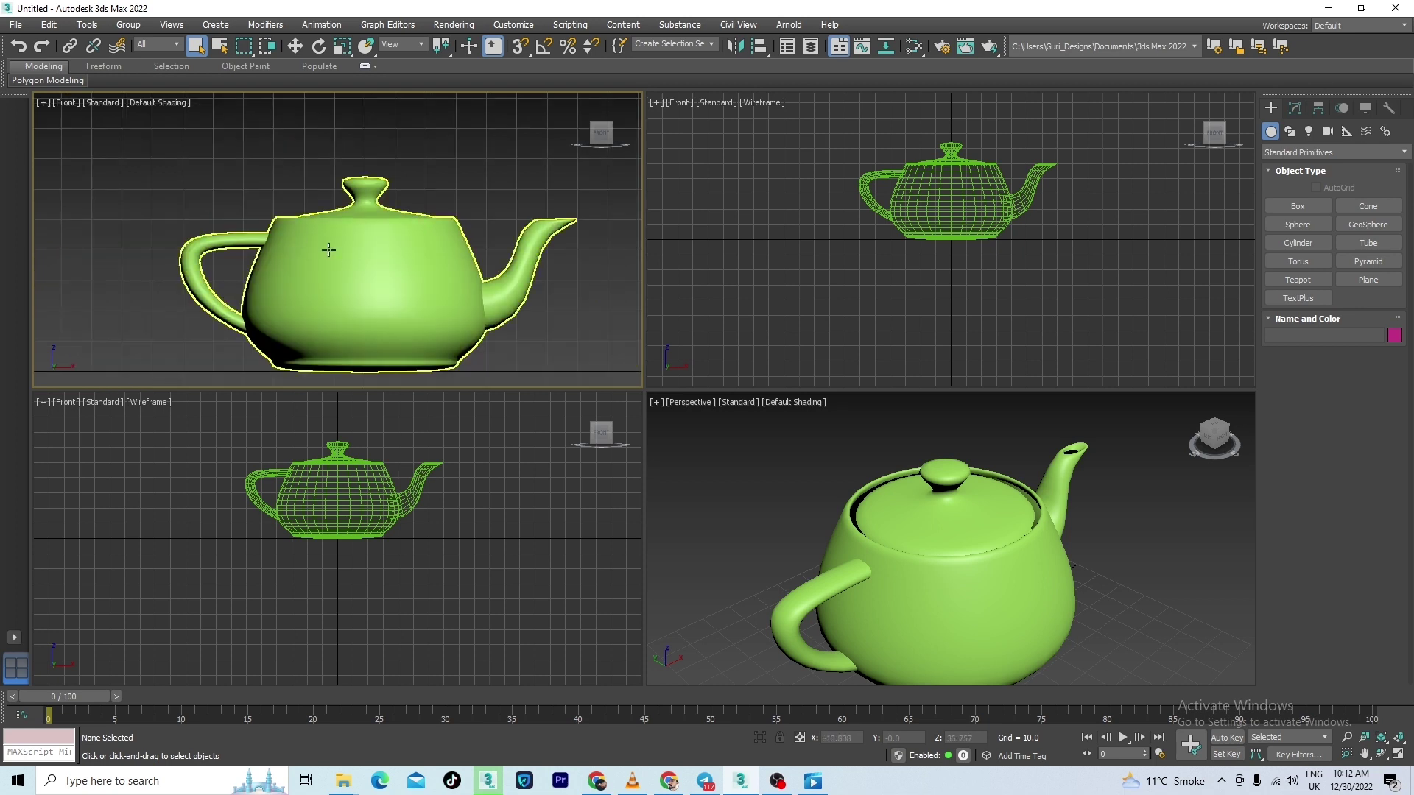
pyautogui.scroll(5, 252, 204)
pyautogui.scroll(-4, 300, 191)
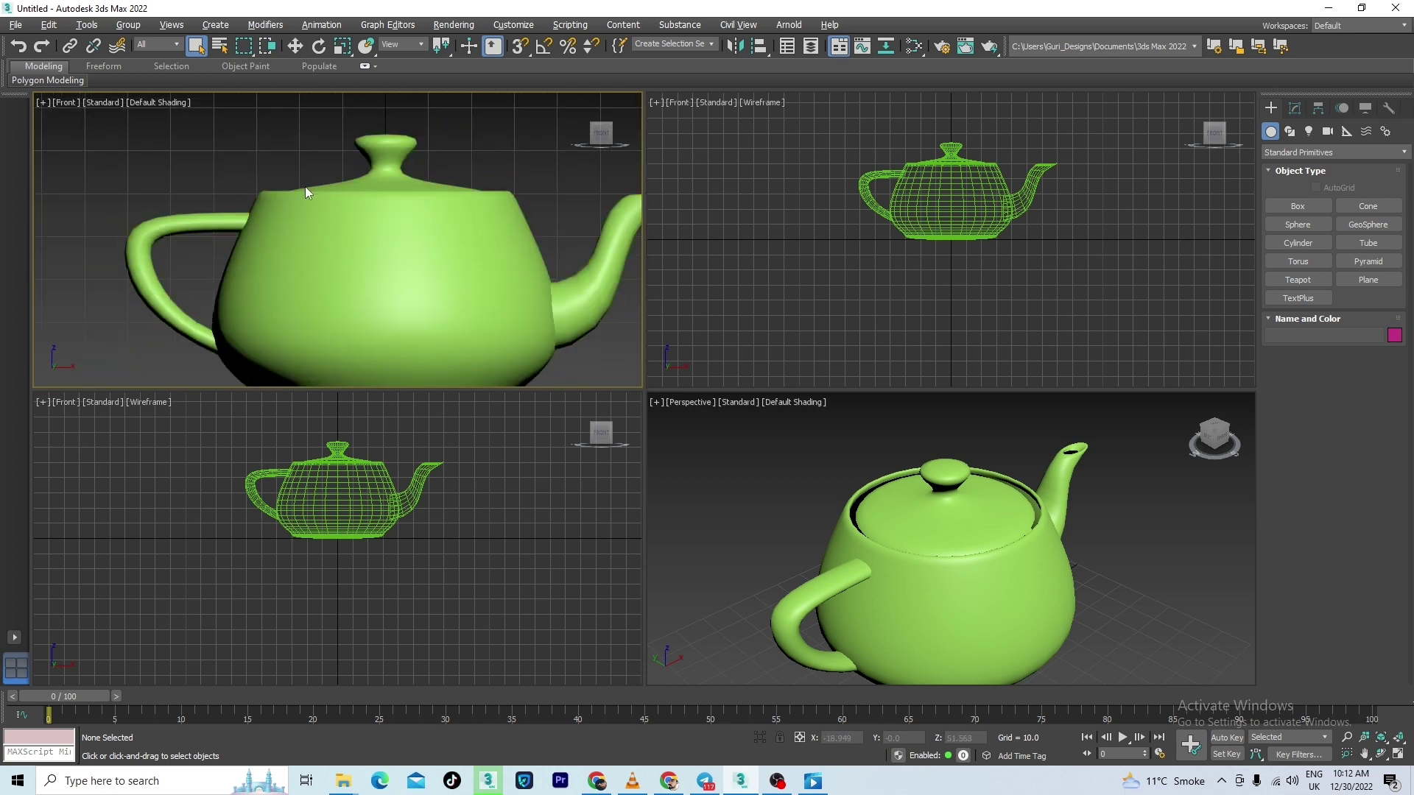
# - Return the shaded Front viewport to Wireframe display and inspect the teapot's mesh lines up close
pyautogui.press('F3')
pyautogui.scroll(-3, 354, 221)
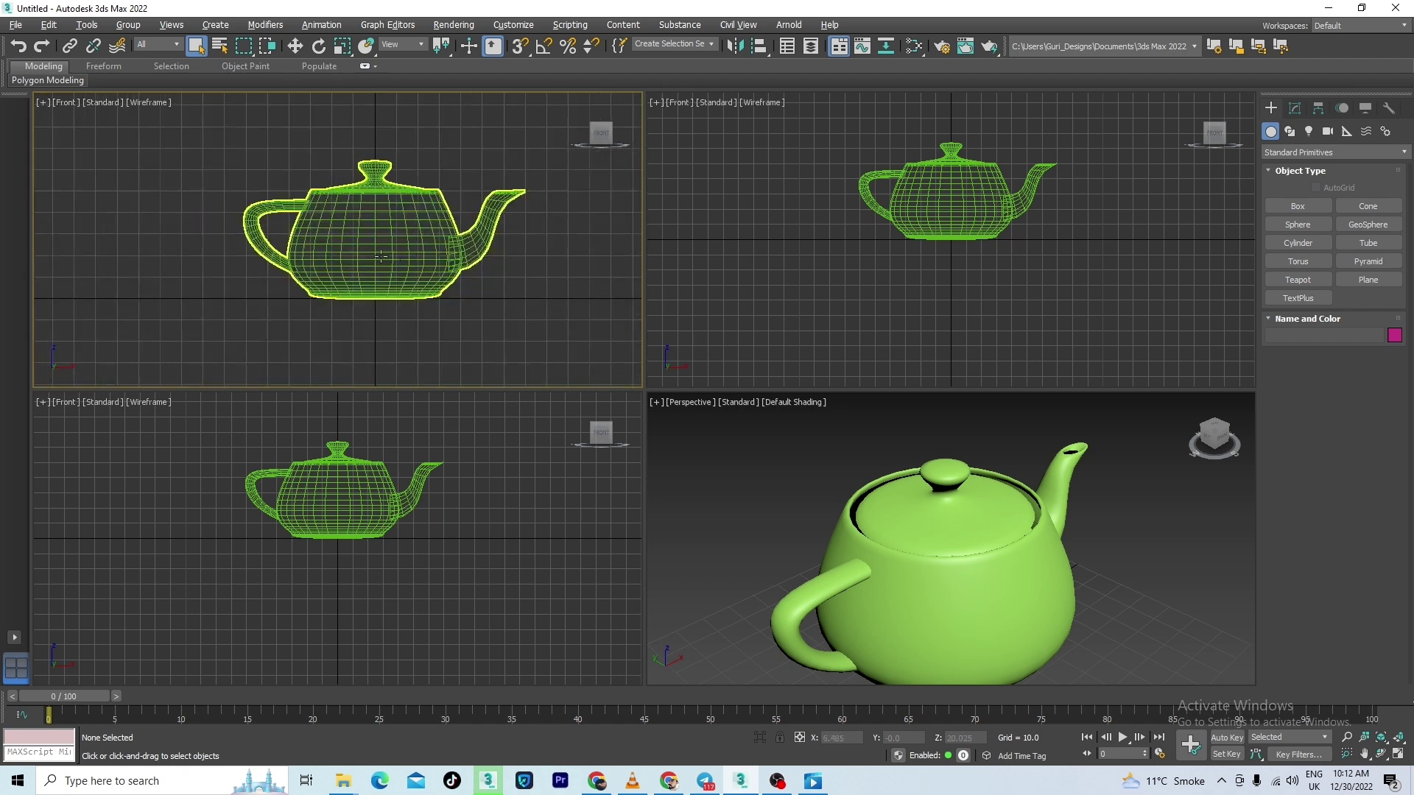
pyautogui.scroll(4, 381, 243)
pyautogui.moveTo(447, 233); pyautogui.dragTo(417, 316, button='middle')
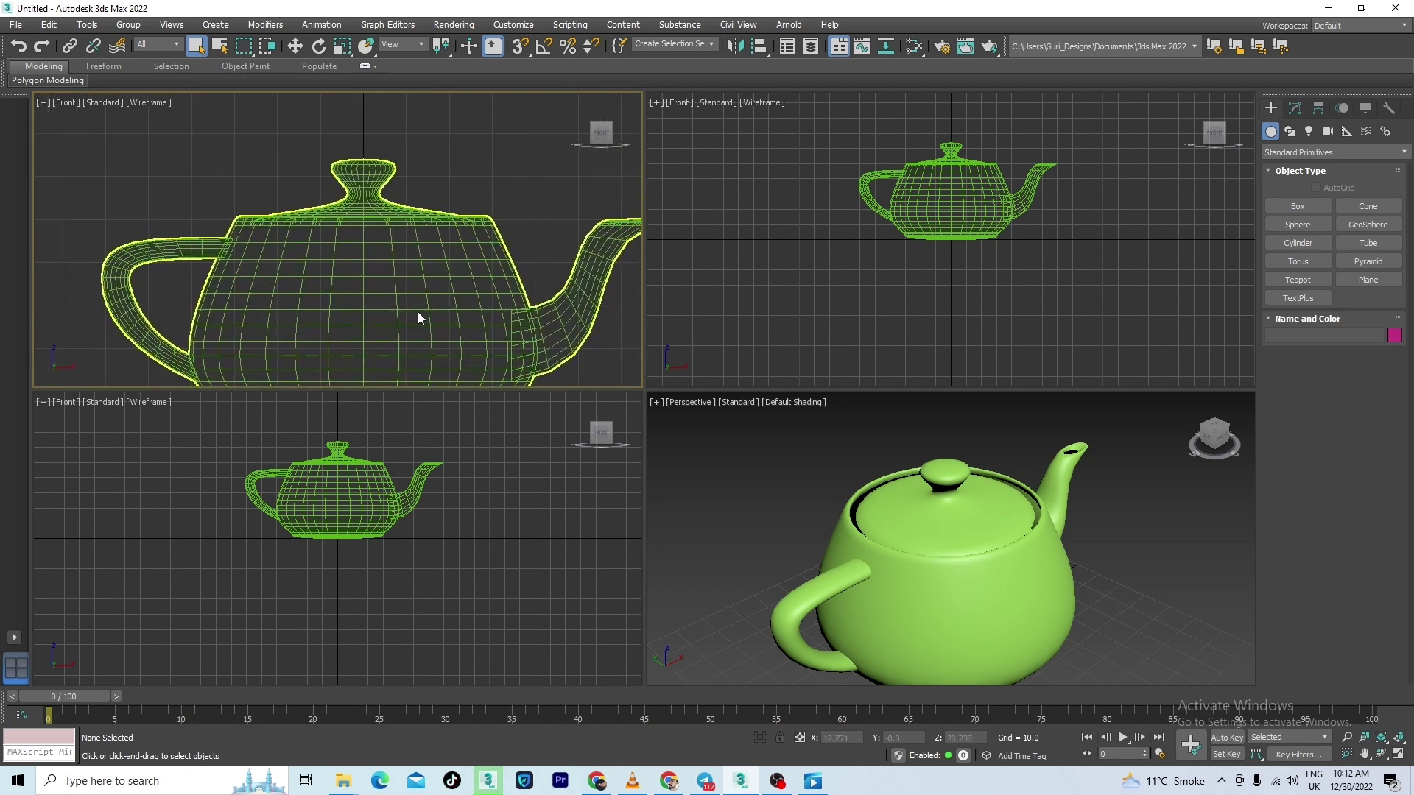
pyautogui.scroll(-4, 390, 206)
pyautogui.scroll(5, 377, 225)
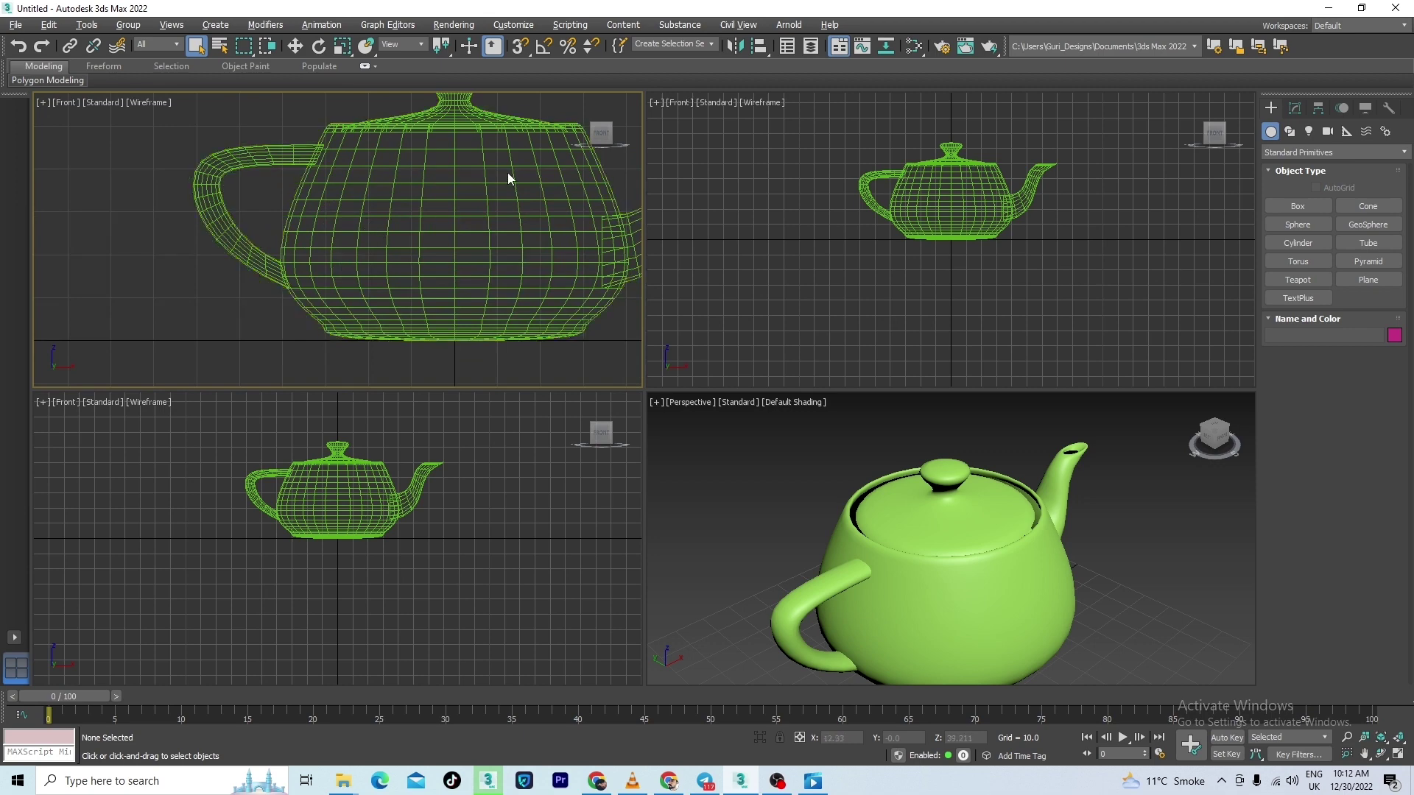
# - Set the Front viewport with the enlarged teapot to Default Shading and inspect the teapot's body and spout up close
pyautogui.scroll(-1, 455, 262)
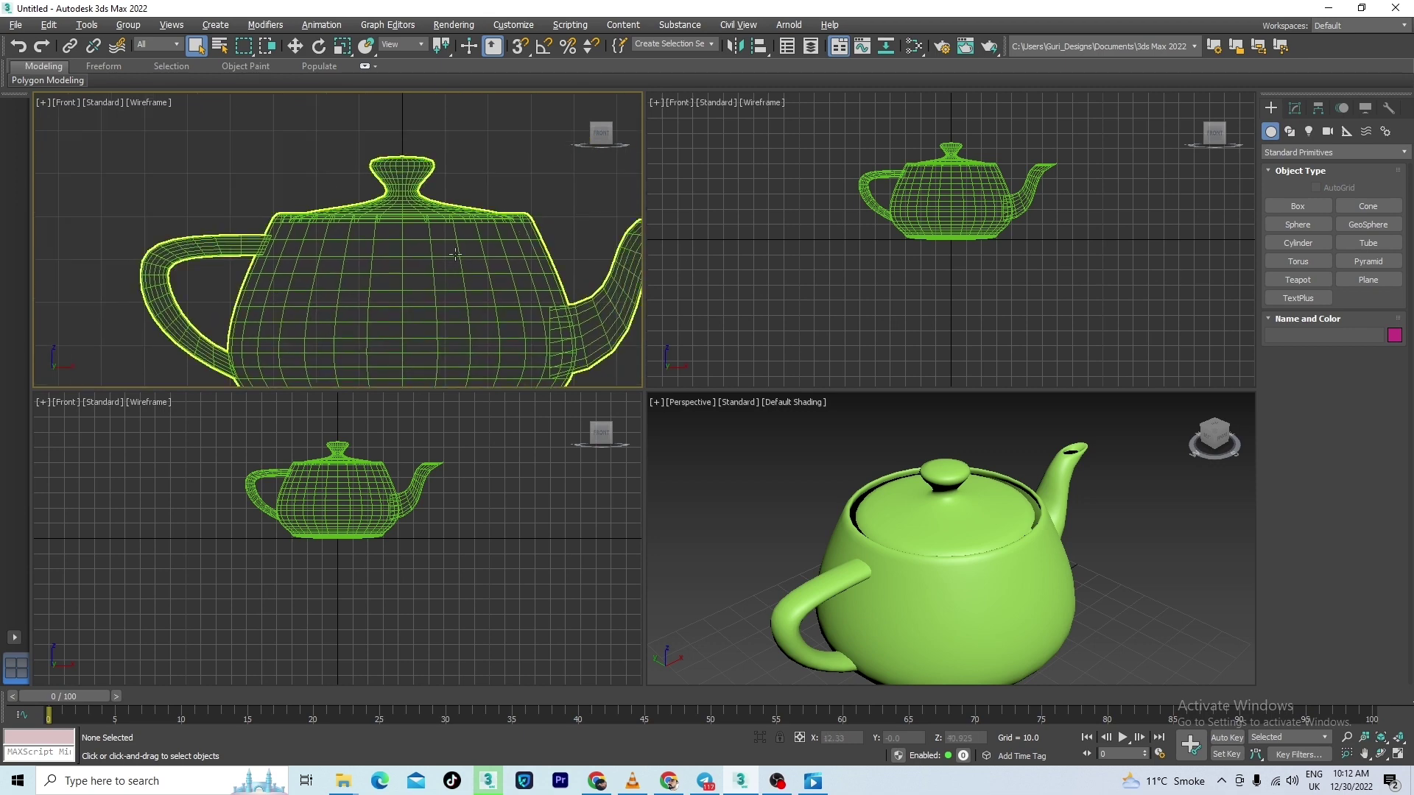
pyautogui.press('F3')
pyautogui.scroll(-3, 442, 239)
pyautogui.scroll(3, 501, 248)
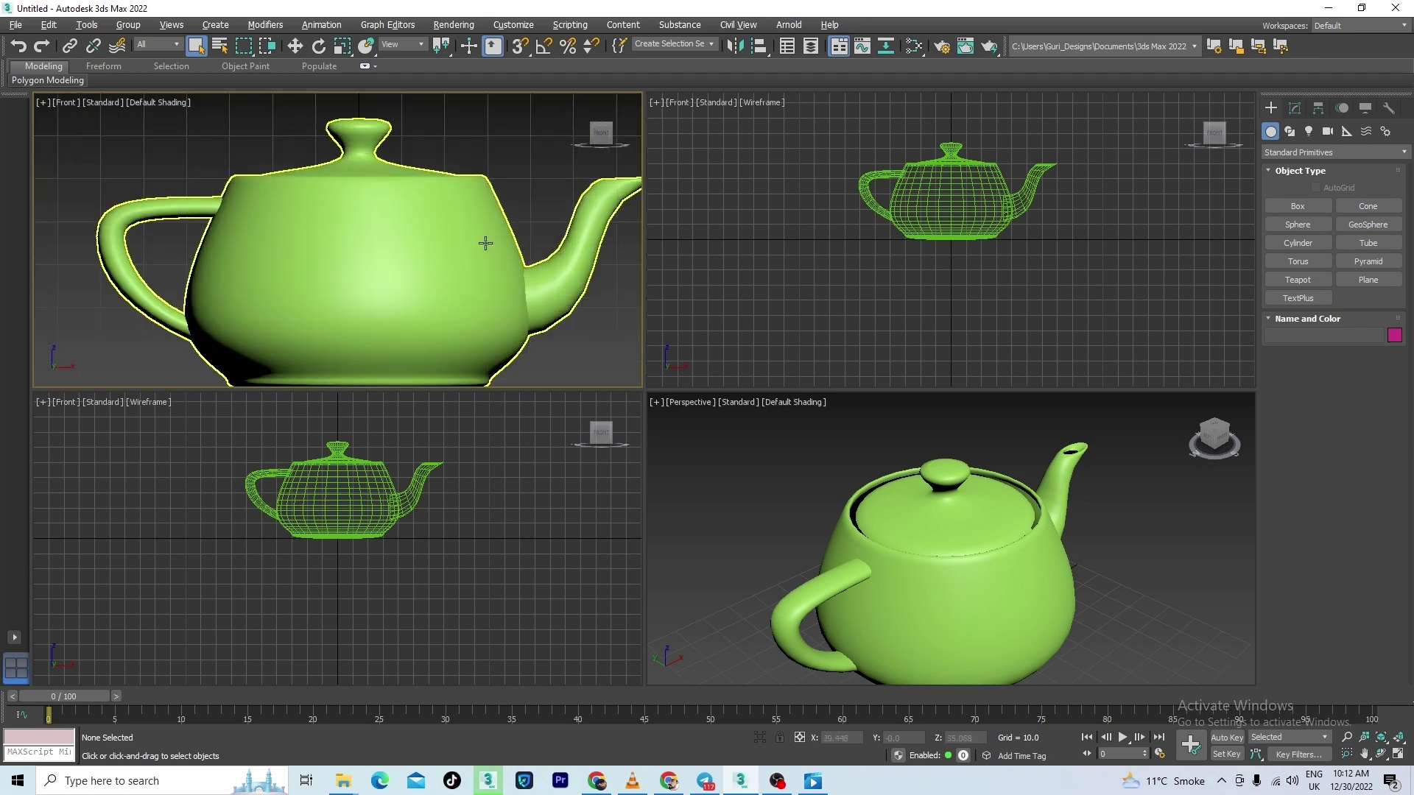
pyautogui.scroll(-2, 559, 248)
pyautogui.moveTo(558, 262); pyautogui.dragTo(434, 280, button='middle')
pyautogui.scroll(4, 519, 278)
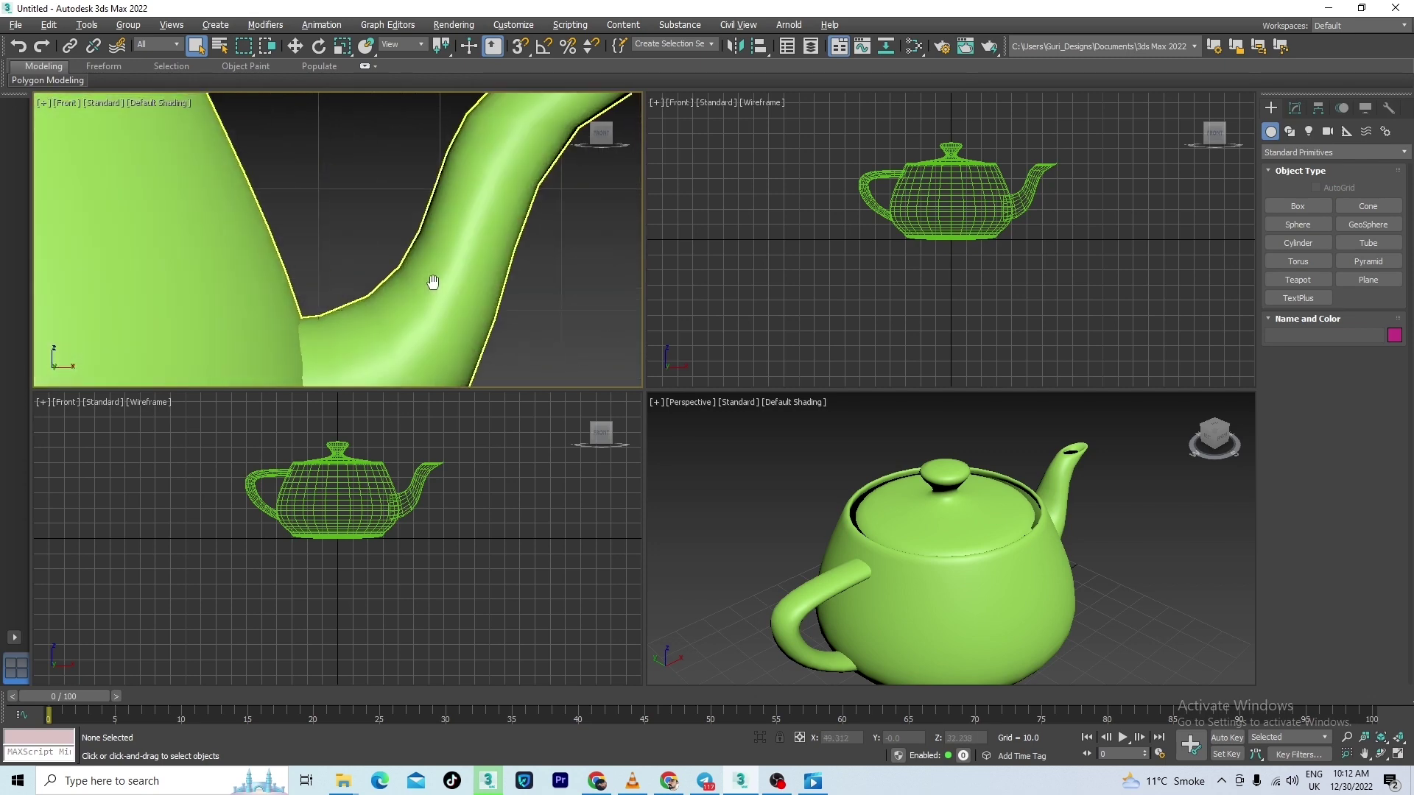
pyautogui.scroll(-4, 514, 288)
pyautogui.moveTo(298, 202); pyautogui.dragTo(418, 190, button='middle')
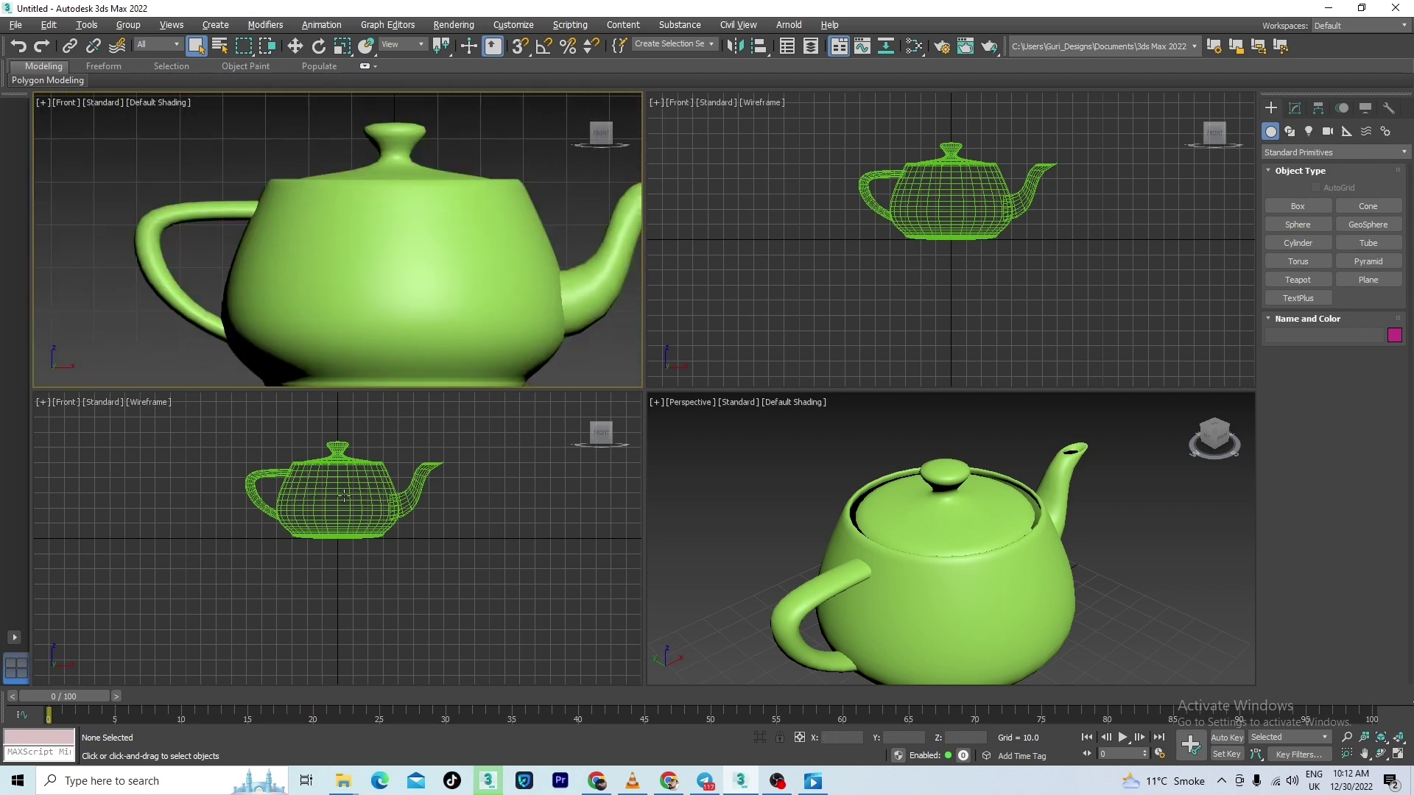
# - Enlarge the teapot in the former Left viewport and turn on Edged Faces in the shaded Front viewport
pyautogui.scroll(5, 344, 497)
pyautogui.scroll(-3, 344, 497)
pyautogui.scroll(1, 346, 493)
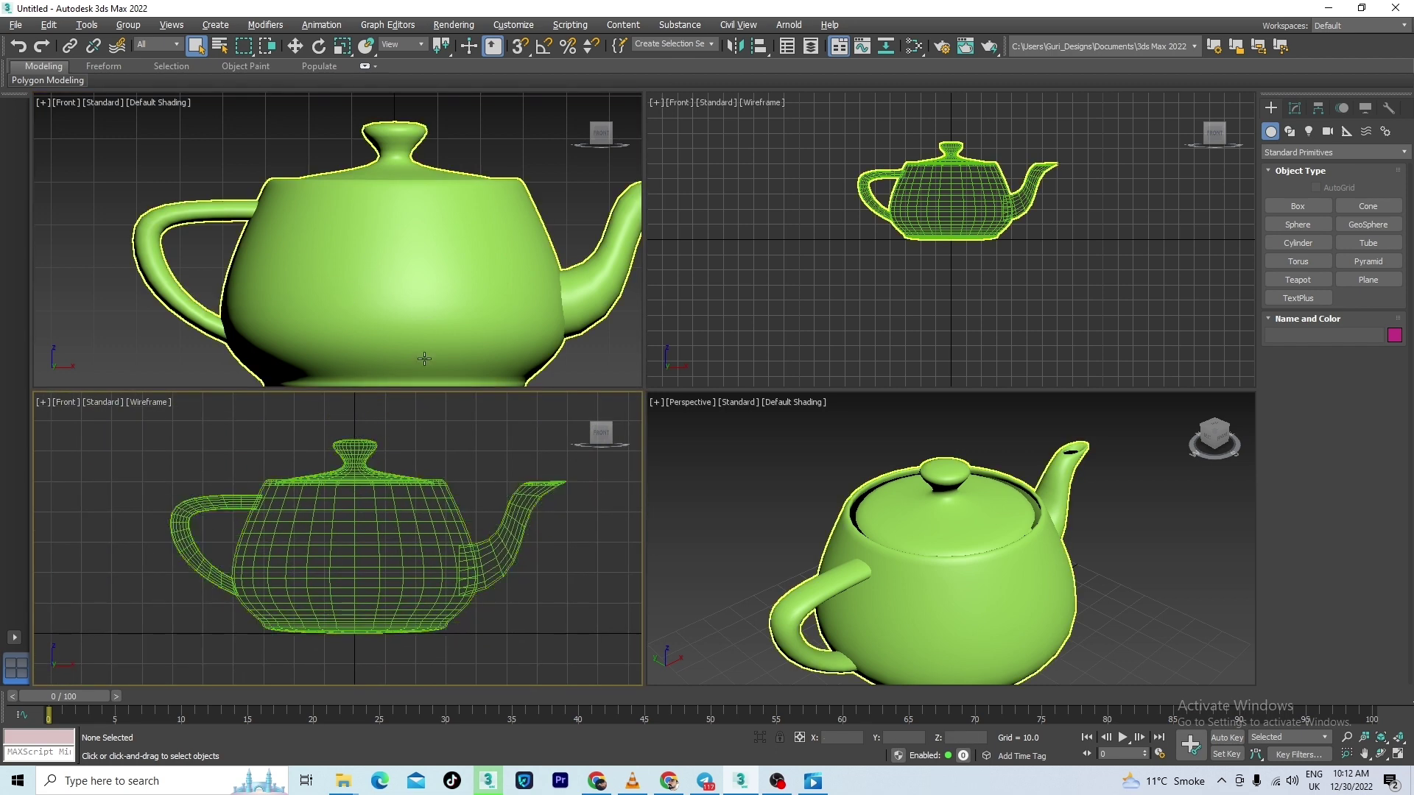
pyautogui.click(383, 368)
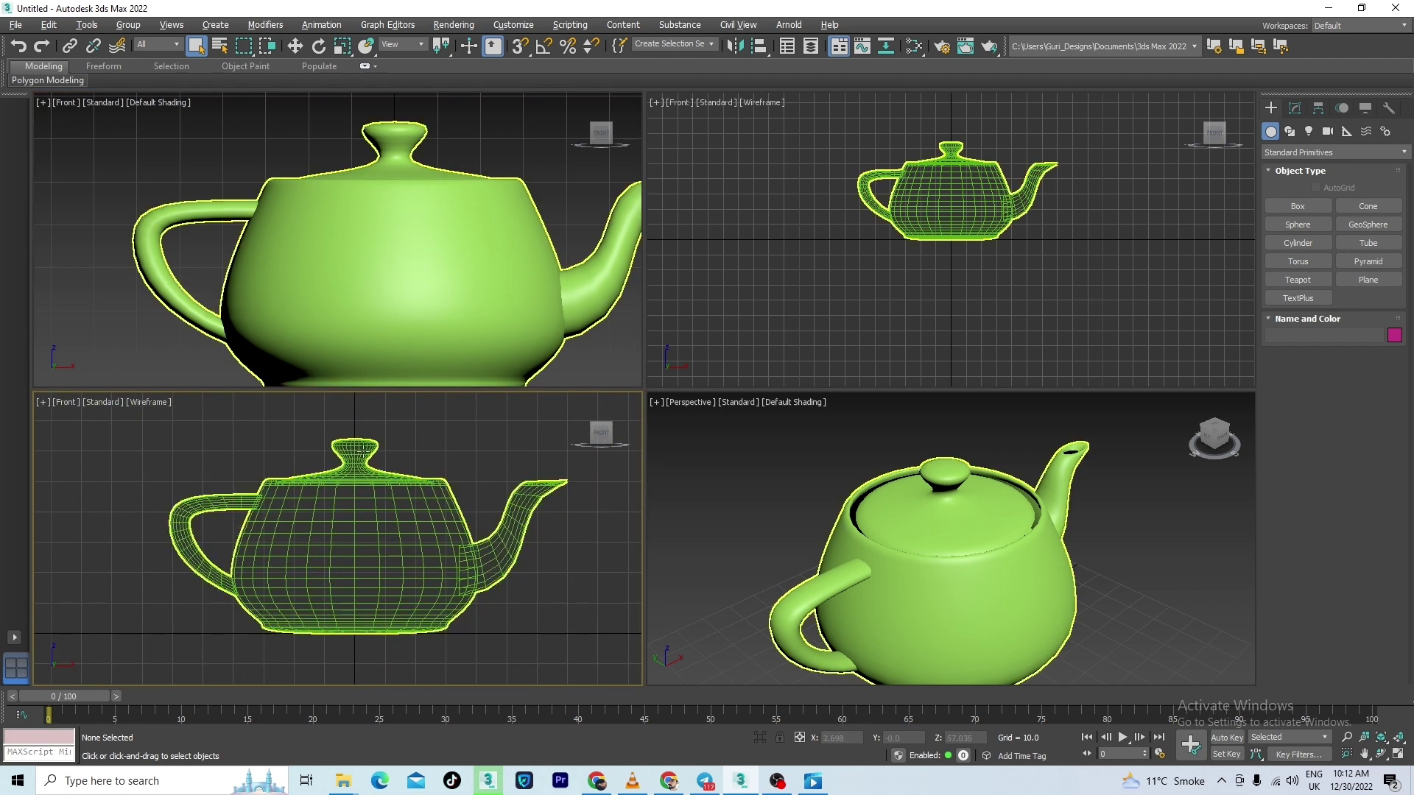
pyautogui.middleClick(391, 314)
pyautogui.press('F4')
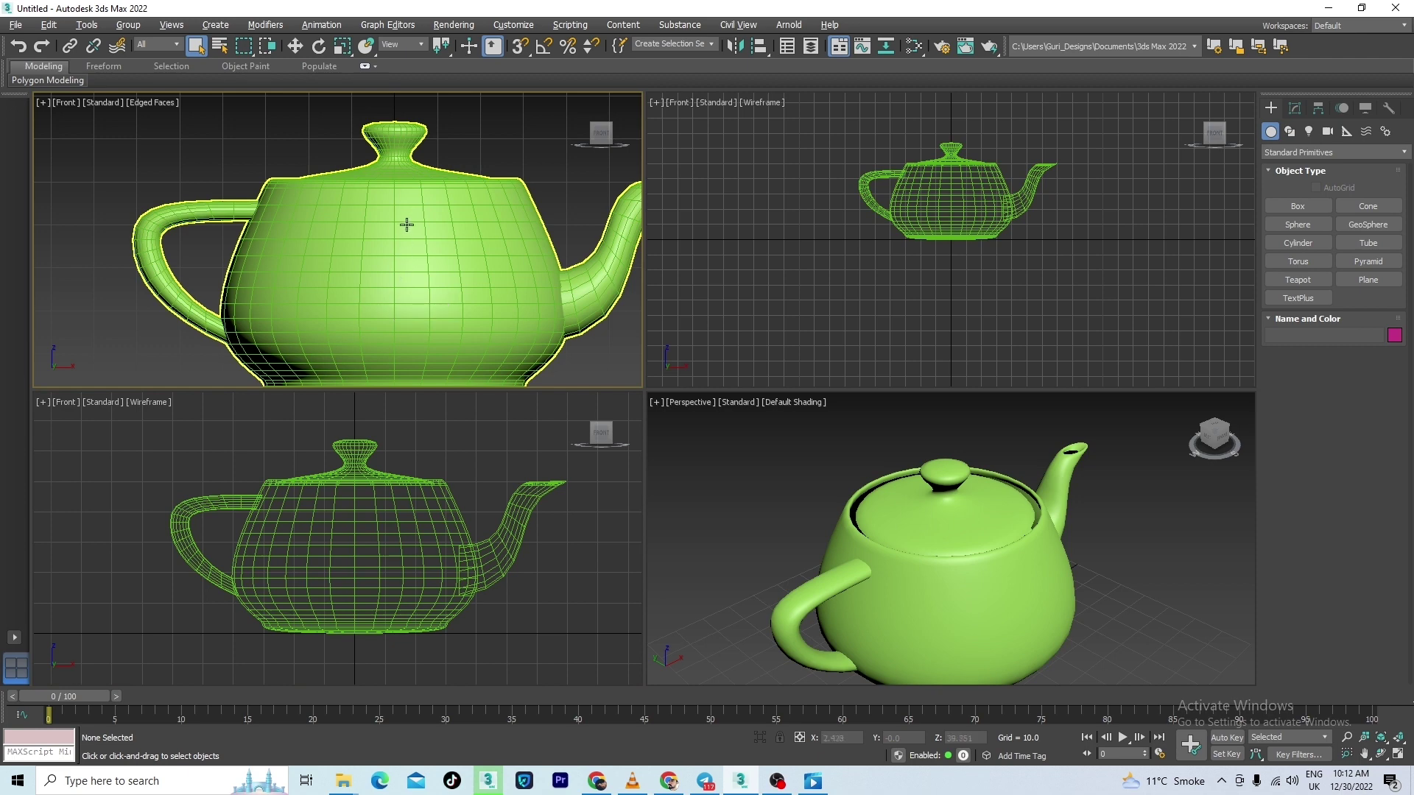
# - Examine the mesh edges on the shaded teapot in the Edged Faces viewport from close up and farther away
pyautogui.scroll(5, 394, 193)
pyautogui.scroll(-2, 403, 197)
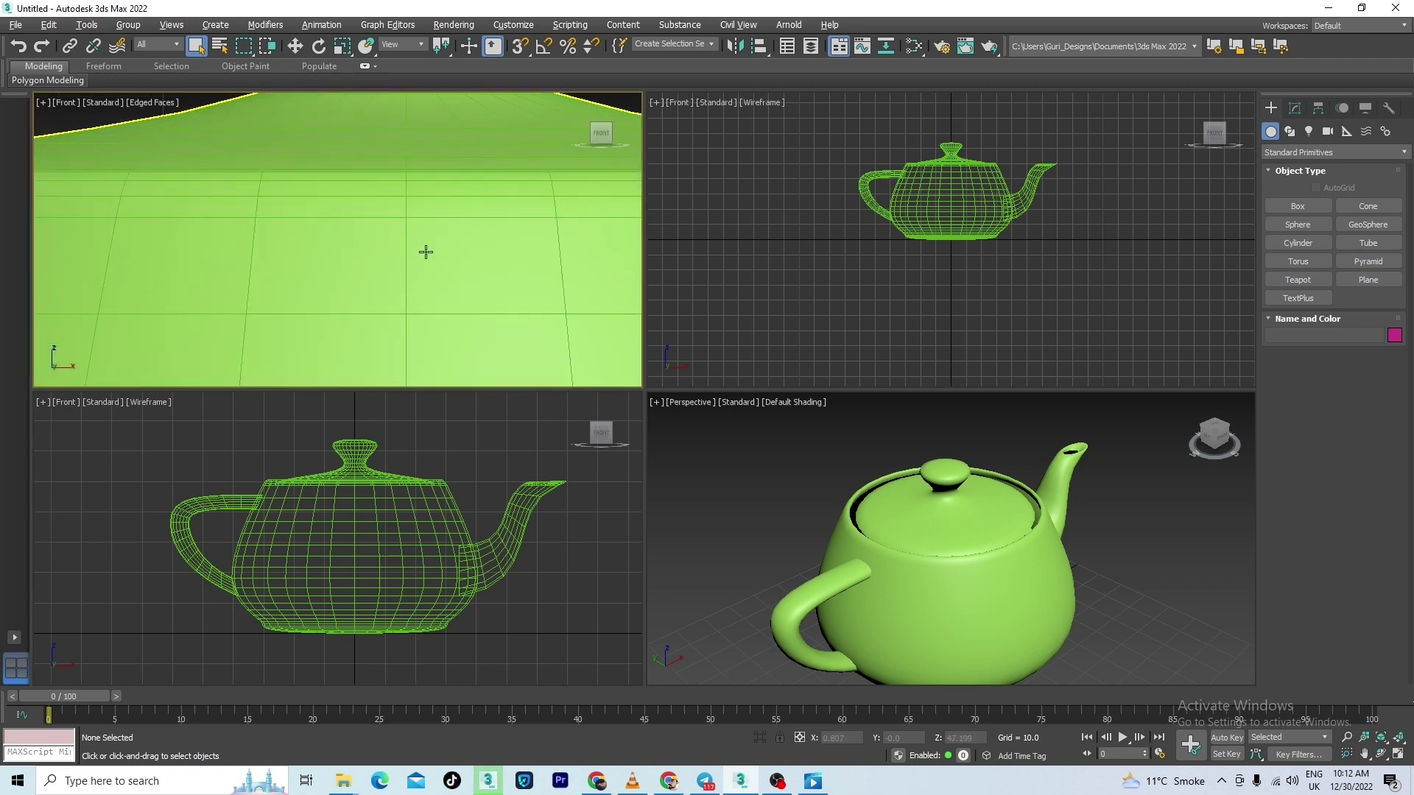
pyautogui.scroll(-2, 416, 272)
pyautogui.scroll(-3, 406, 288)
pyautogui.scroll(1, 476, 172)
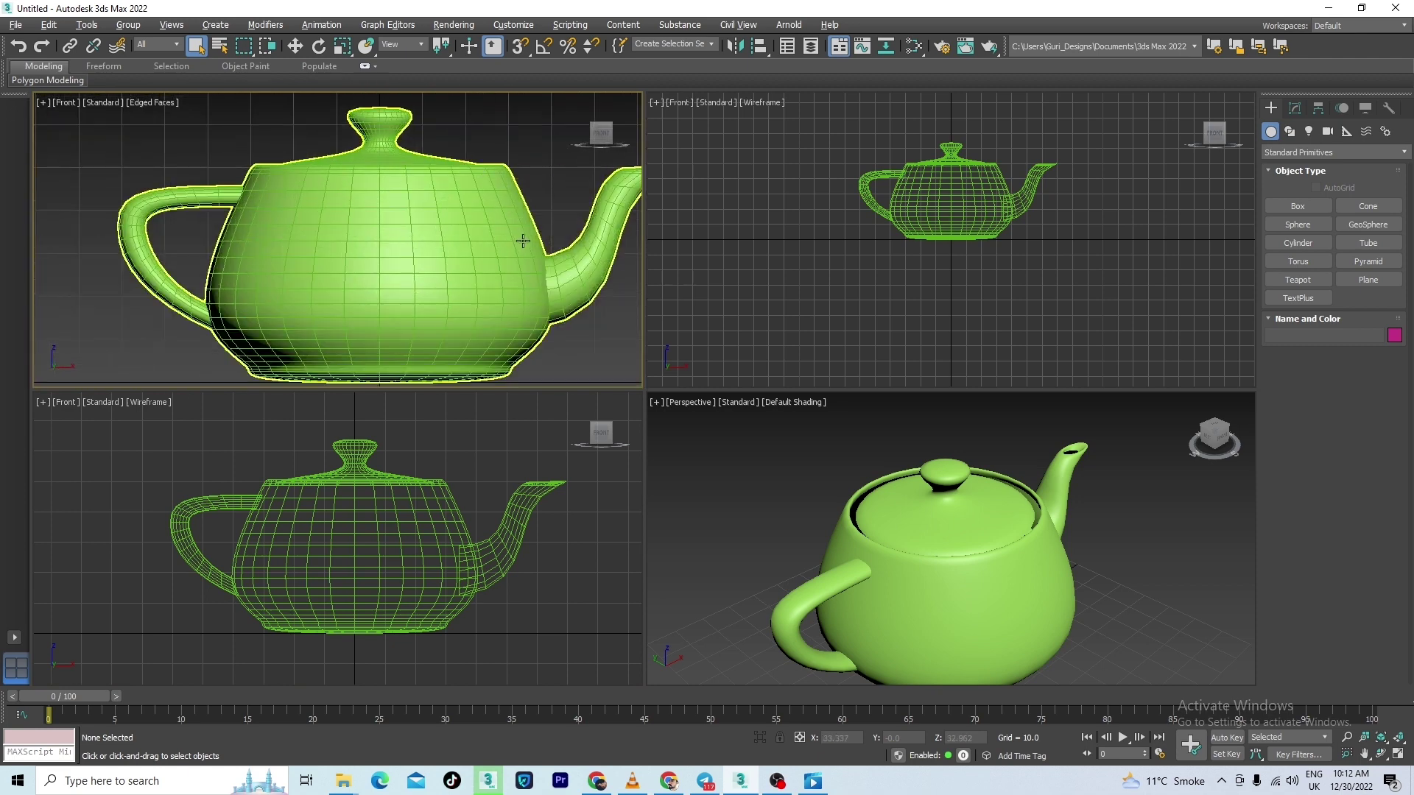
pyautogui.scroll(2, 523, 242)
pyautogui.scroll(-2, 394, 294)
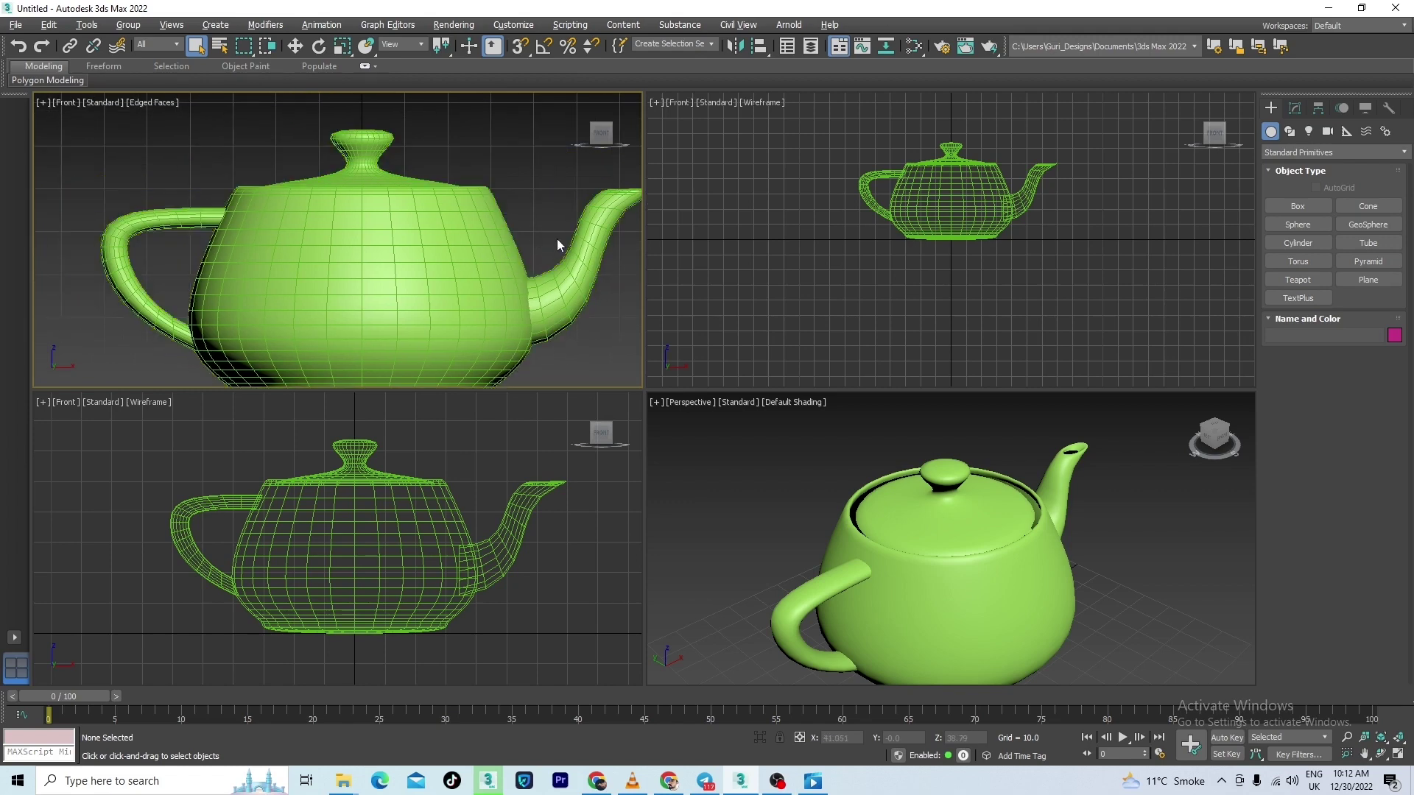
pyautogui.scroll(-3, 803, 453)
pyautogui.scroll(2, 804, 454)
# - View the teapot from farther away in the Perspective and Edged Faces viewports and reframe it in the former Left viewport
pyautogui.click(869, 537)
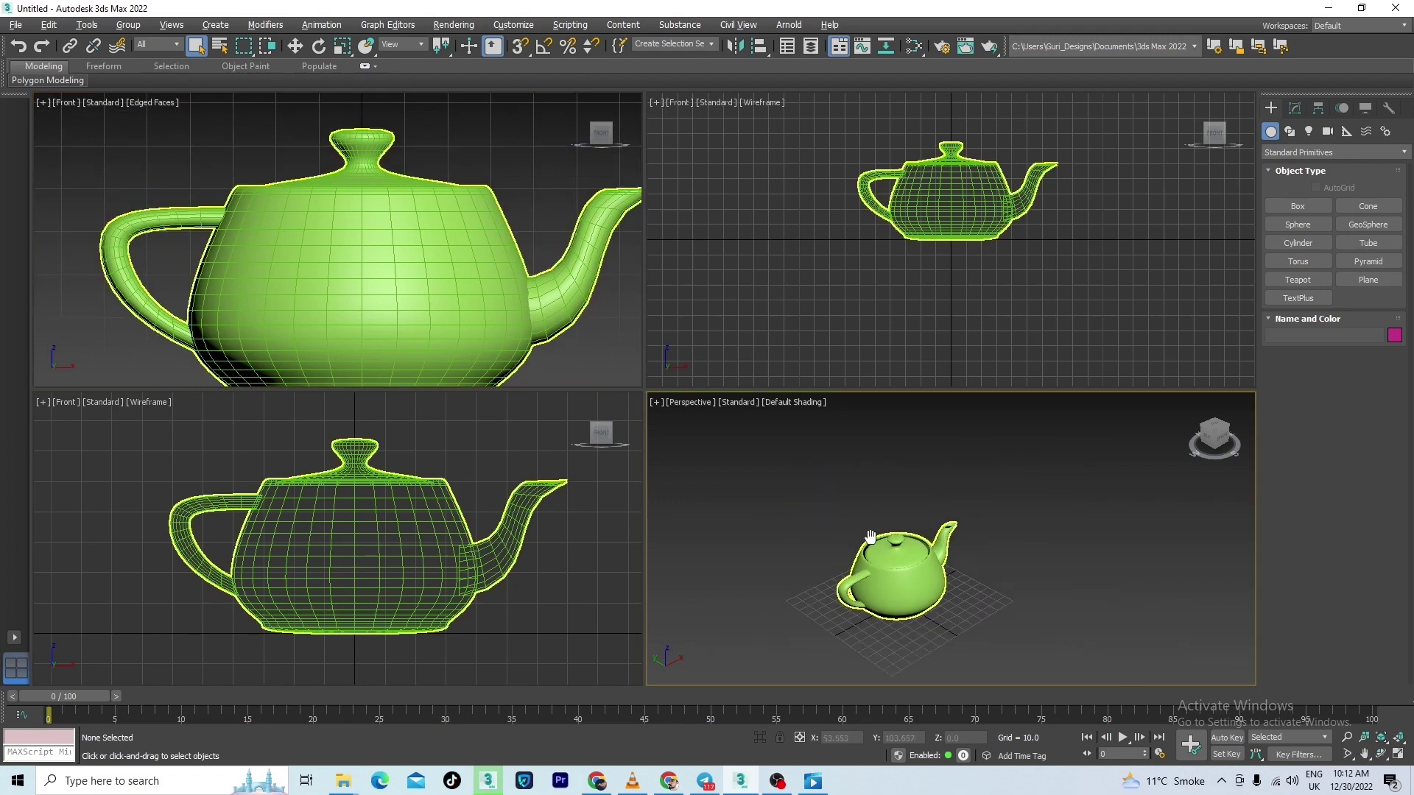
pyautogui.scroll(-5, 515, 181)
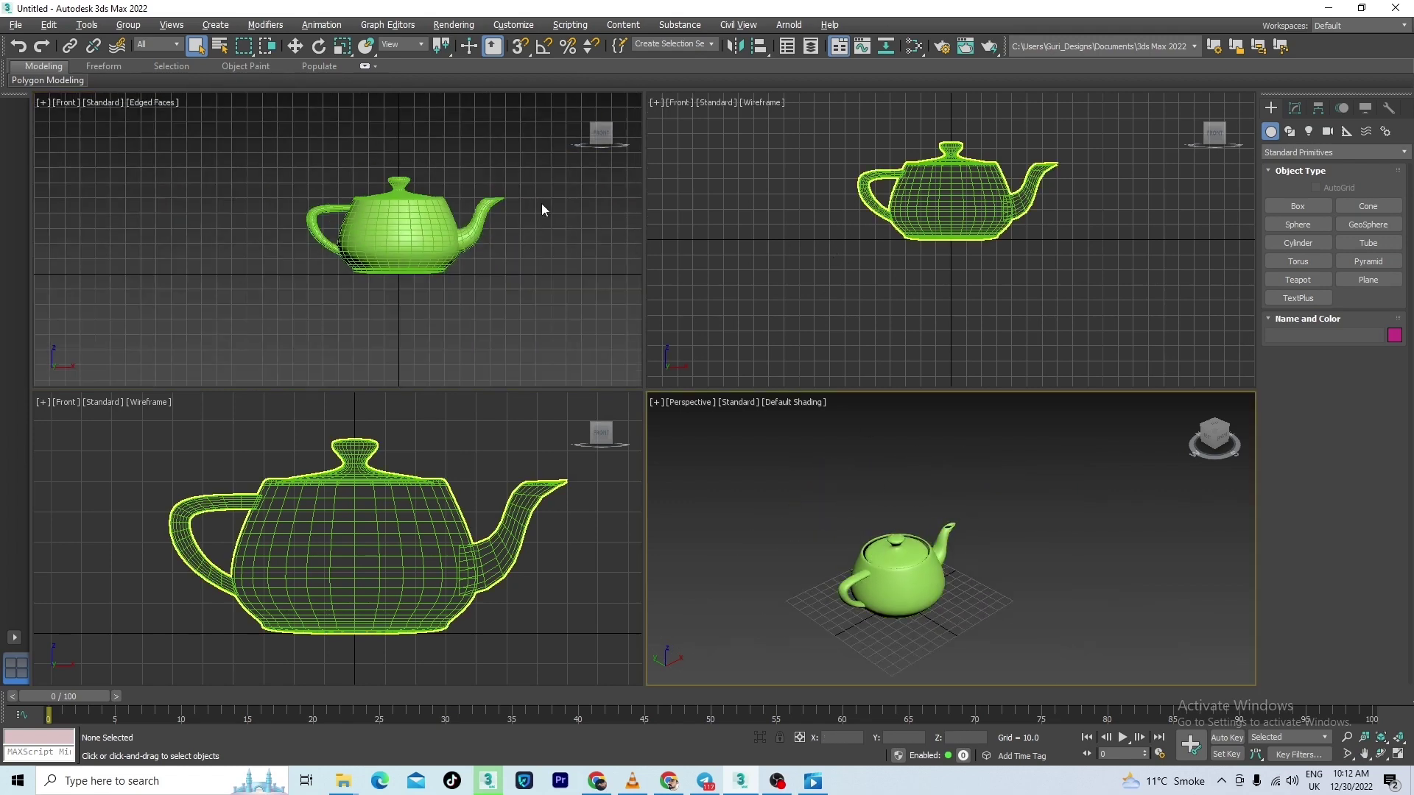
pyautogui.scroll(6, 543, 562)
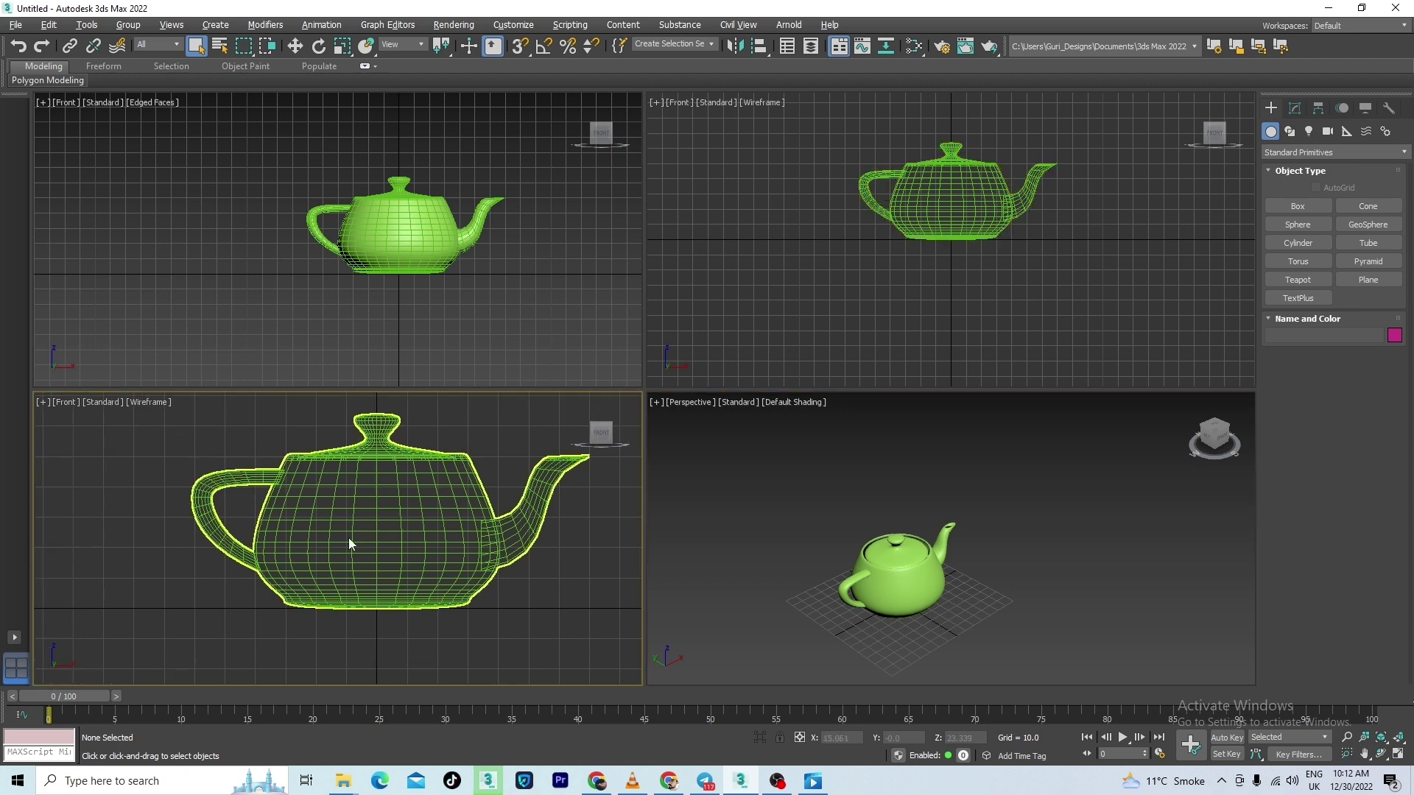
pyautogui.scroll(-4, 509, 431)
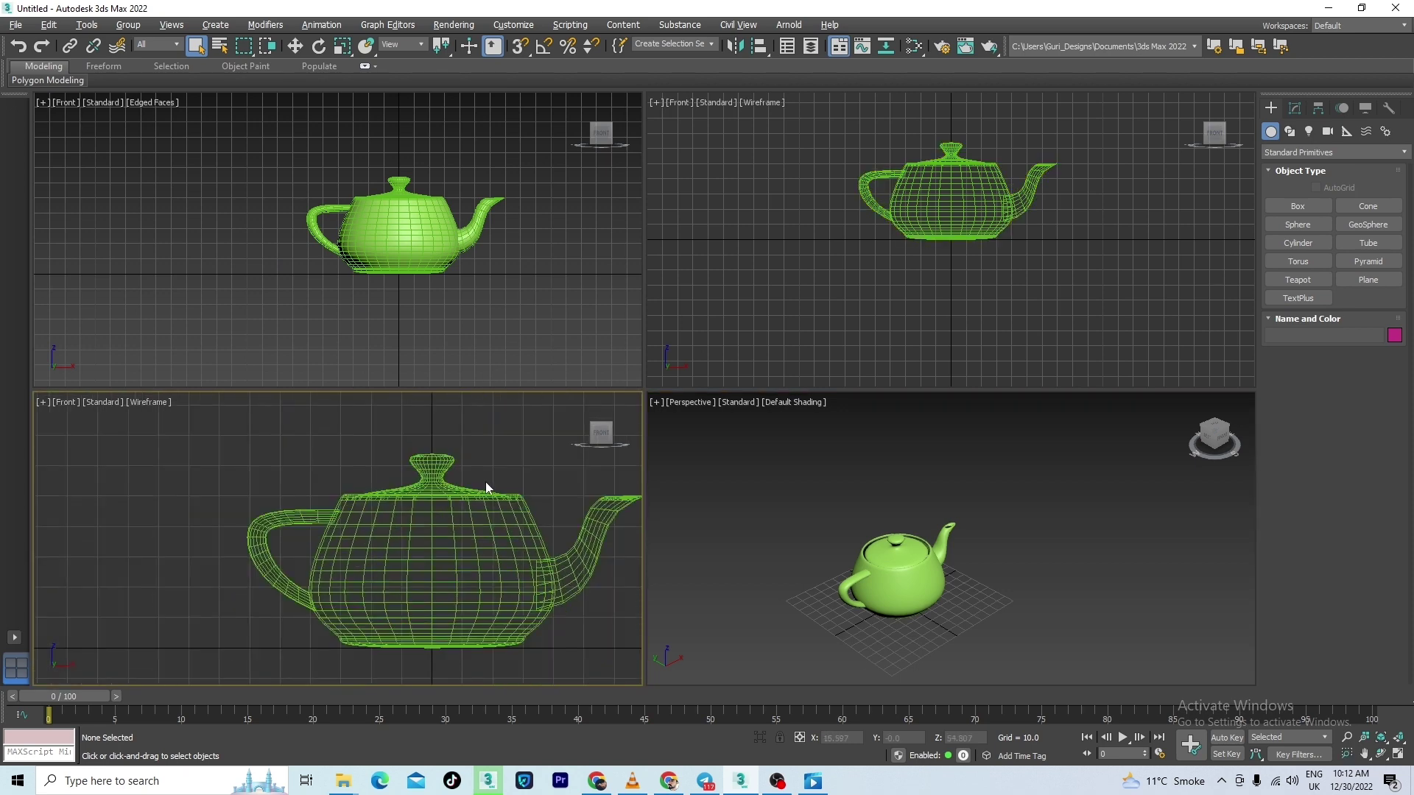
# - Create a teapot of about 28.8 radius in the former Left viewport and one of about 31.9 radius in the other wireframe Front viewport
pyautogui.click(1297, 286)
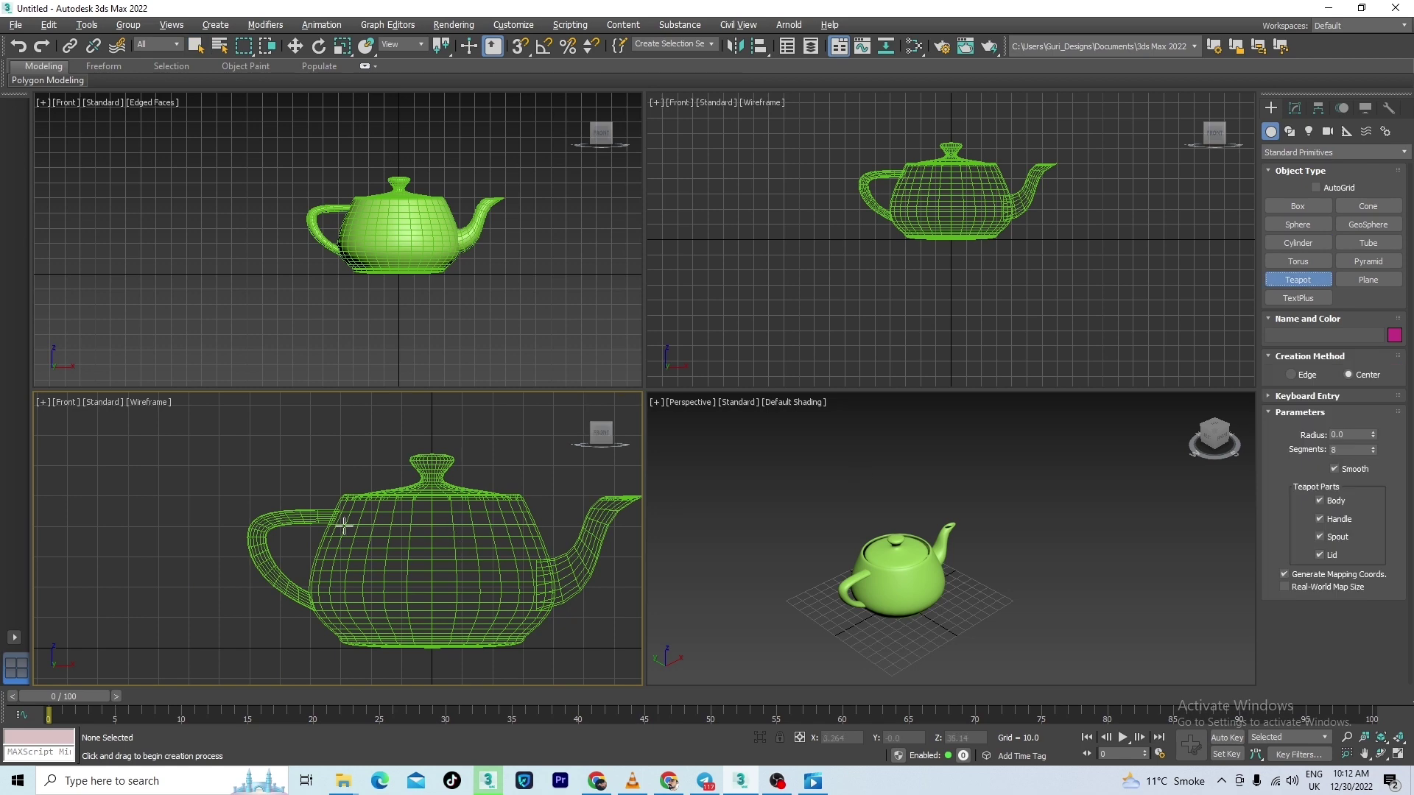
pyautogui.moveTo(217, 572); pyautogui.dragTo(256, 651)
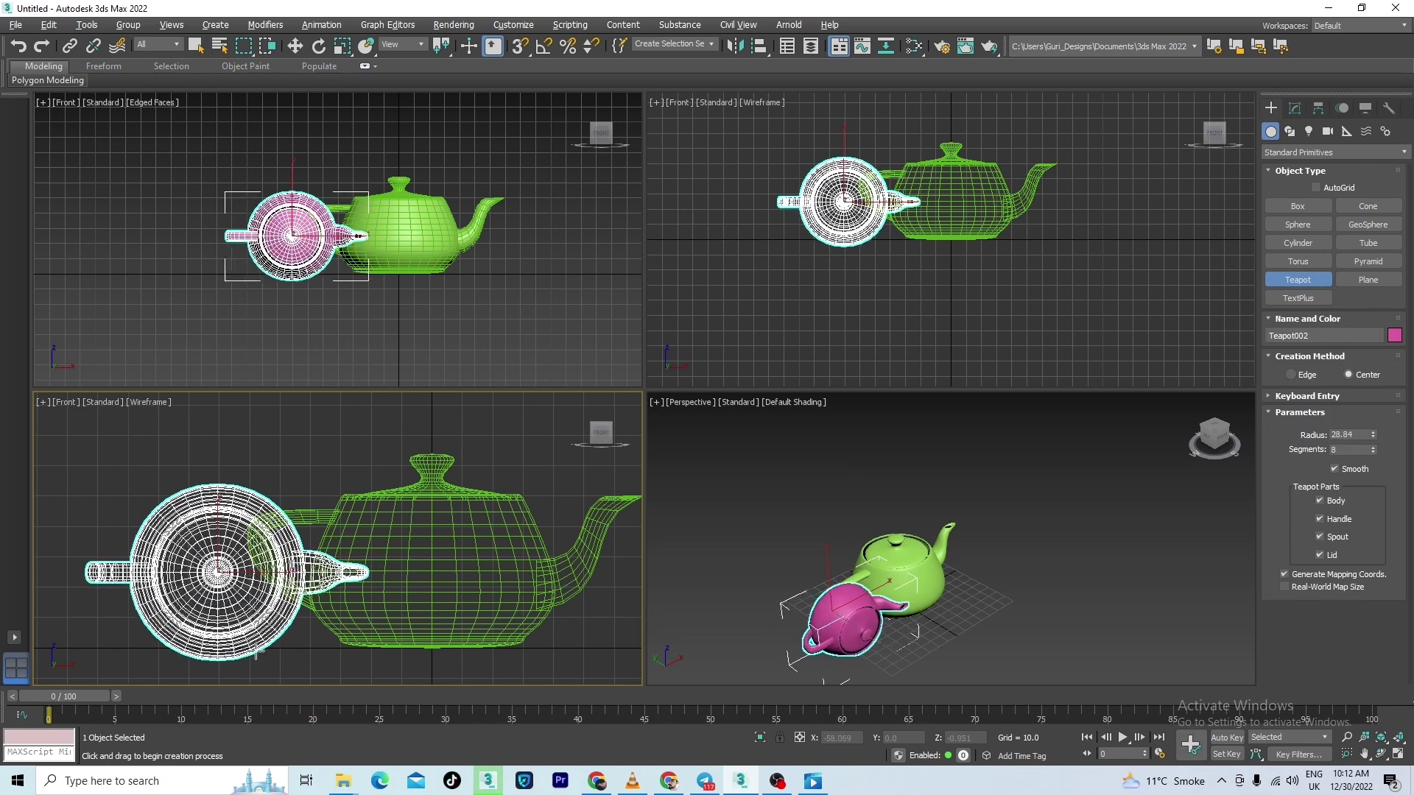
pyautogui.click(786, 301)
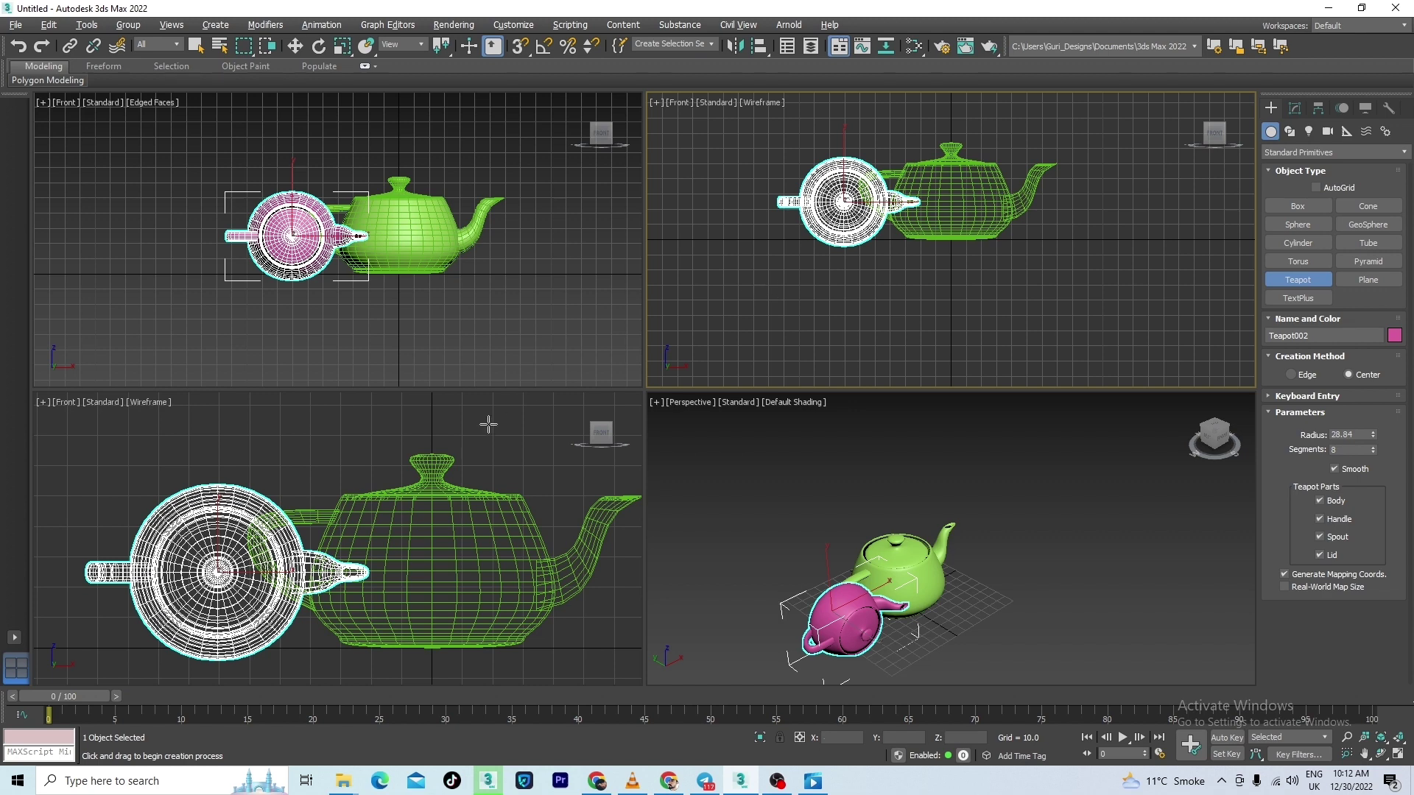
pyautogui.moveTo(761, 290); pyautogui.dragTo(782, 336)
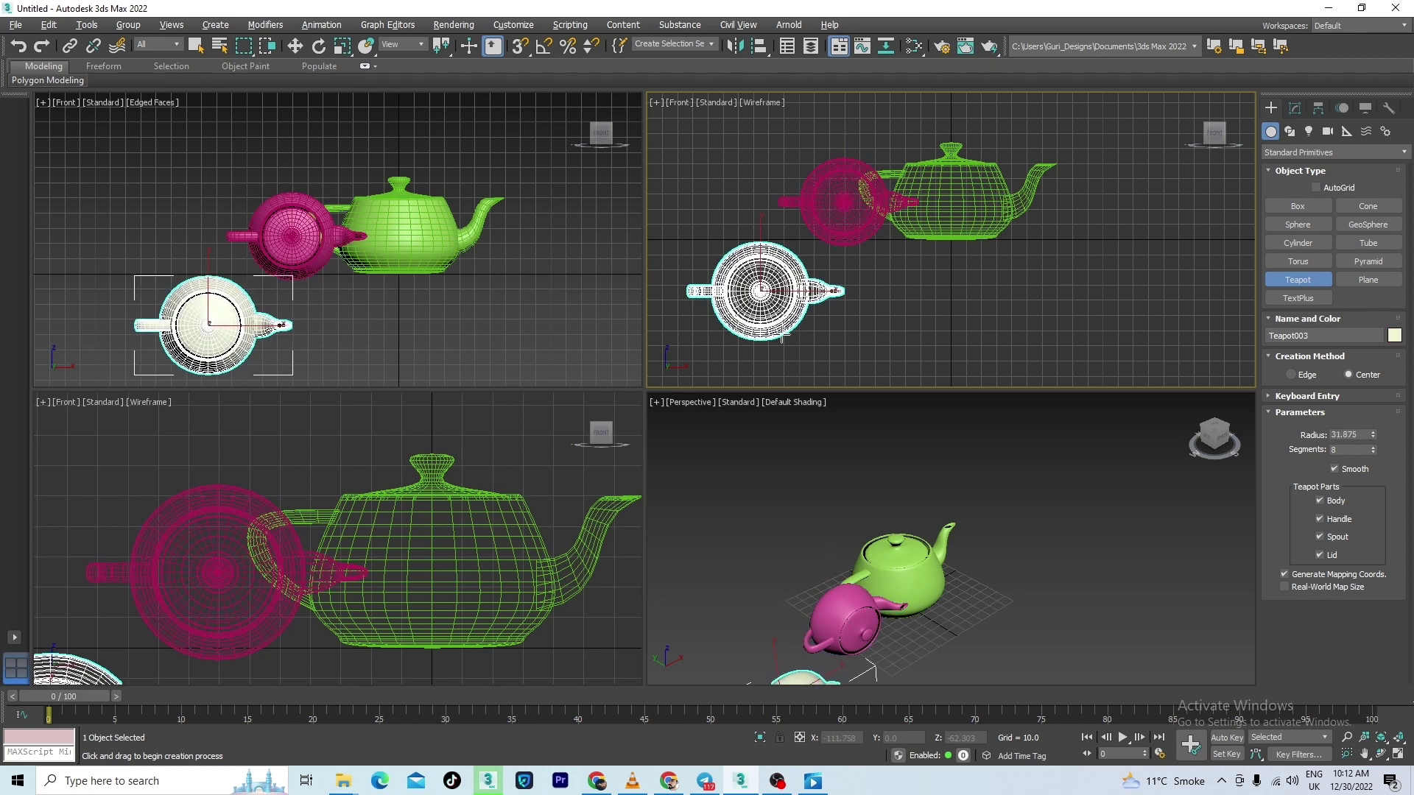
# - Switch the wireframe Front viewport holding the newest teapot to the Left view and inspect all three teapots in Perspective
pyautogui.press('l')
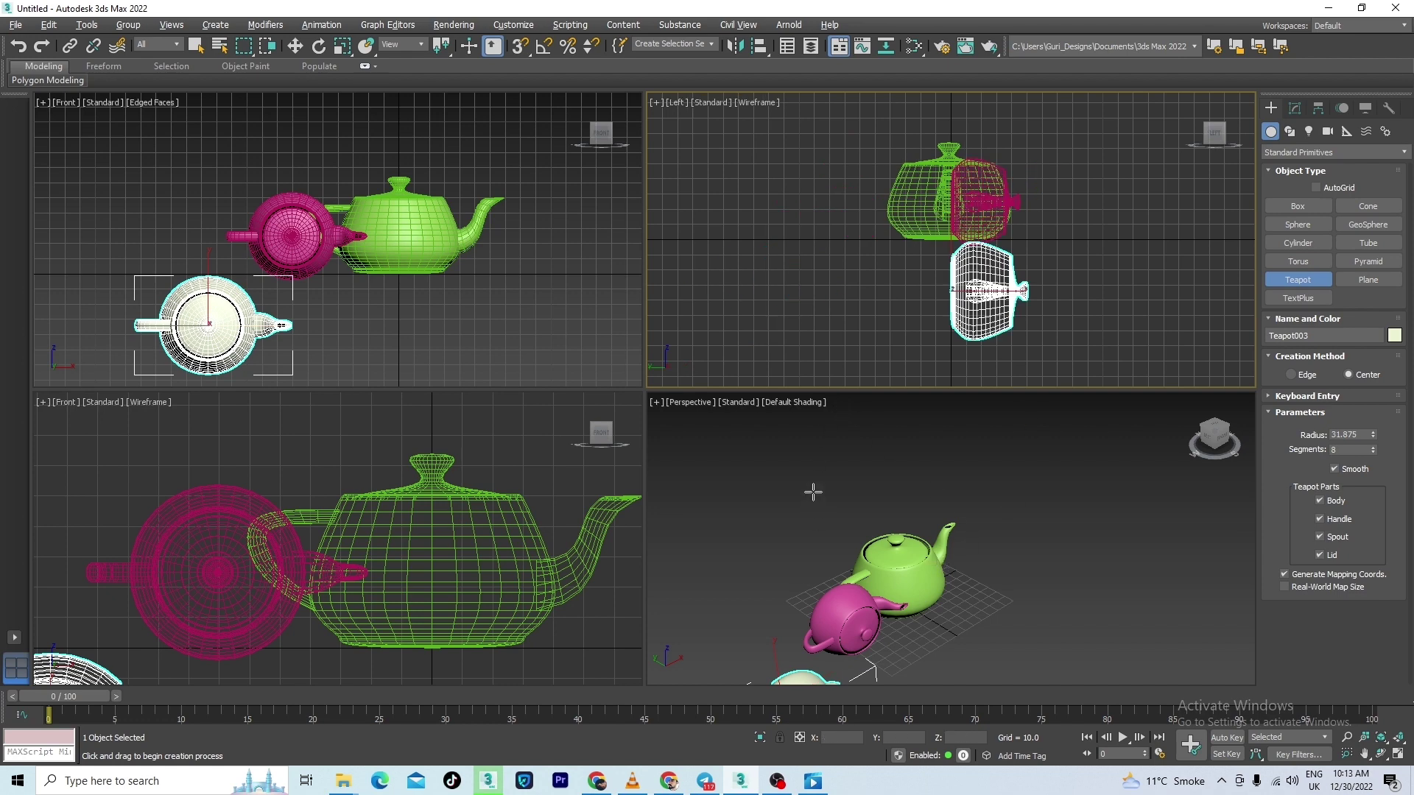
pyautogui.scroll(-3, 813, 492)
pyautogui.scroll(5, 813, 492)
pyautogui.scroll(-3, 813, 492)
pyautogui.moveTo(1008, 478); pyautogui.dragTo(979, 525, button='middle')
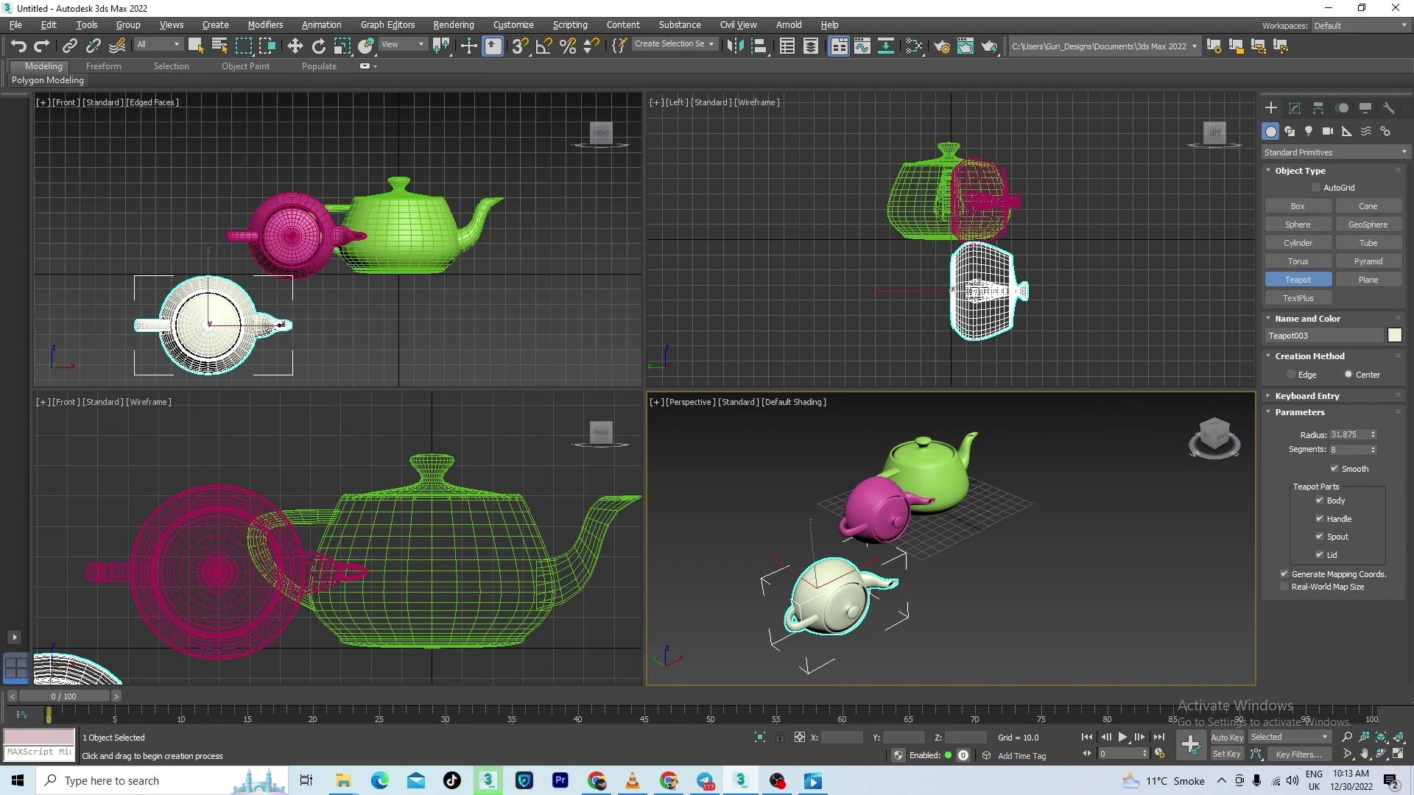
# - Switch the Edged Faces viewport to the Top view and create a teapot of about 35.5 radius beside the original one
pyautogui.rightClick(570, 277)
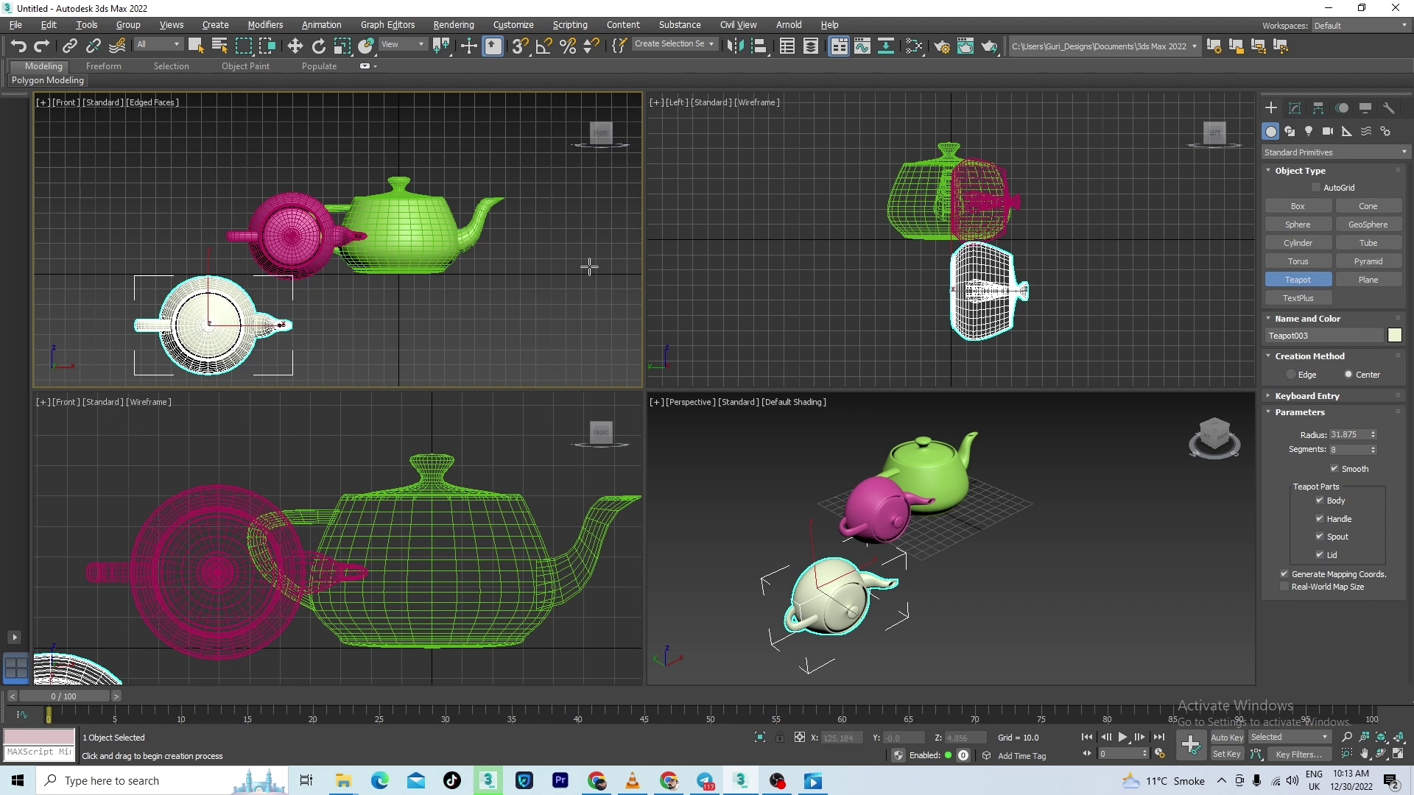
pyautogui.press('t')
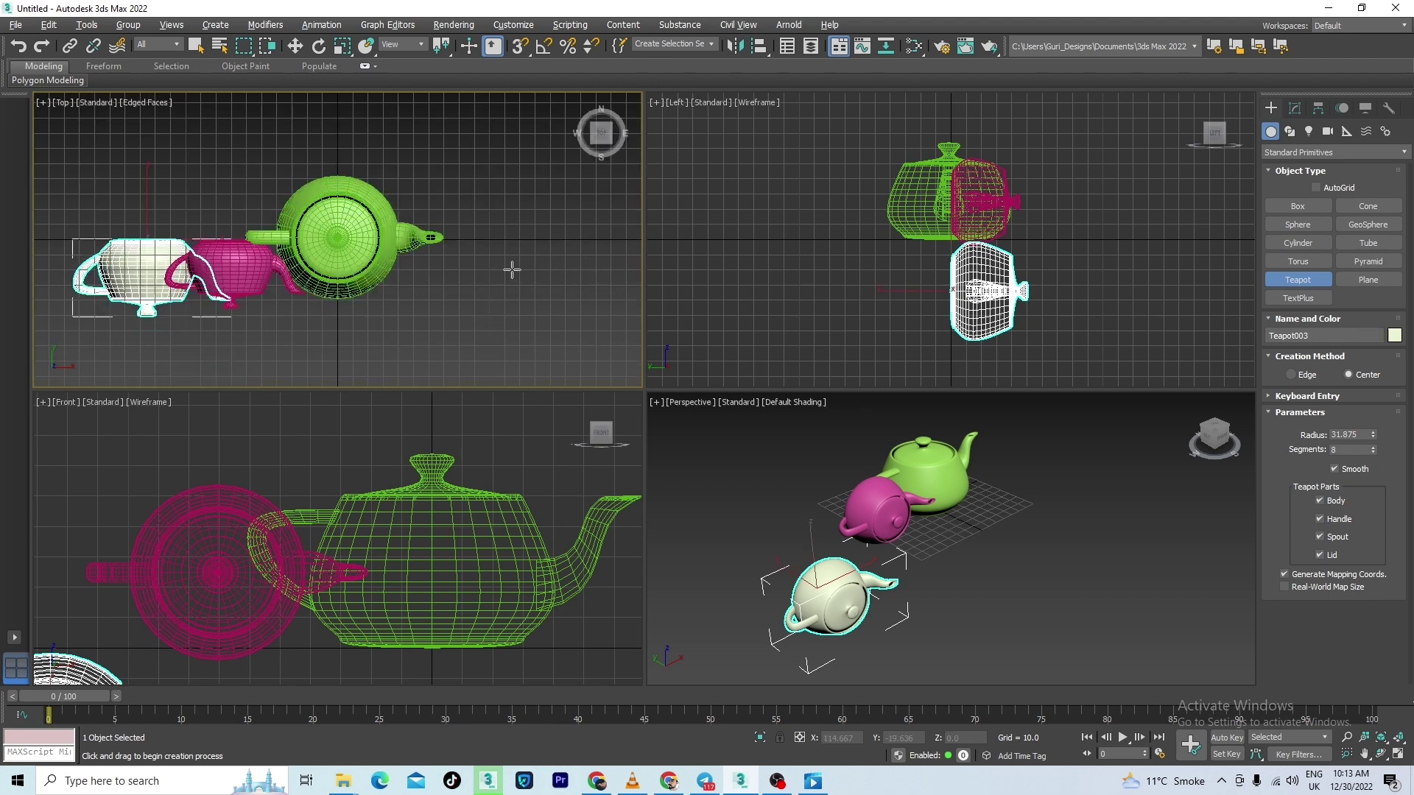
pyautogui.moveTo(468, 303); pyautogui.dragTo(504, 354)
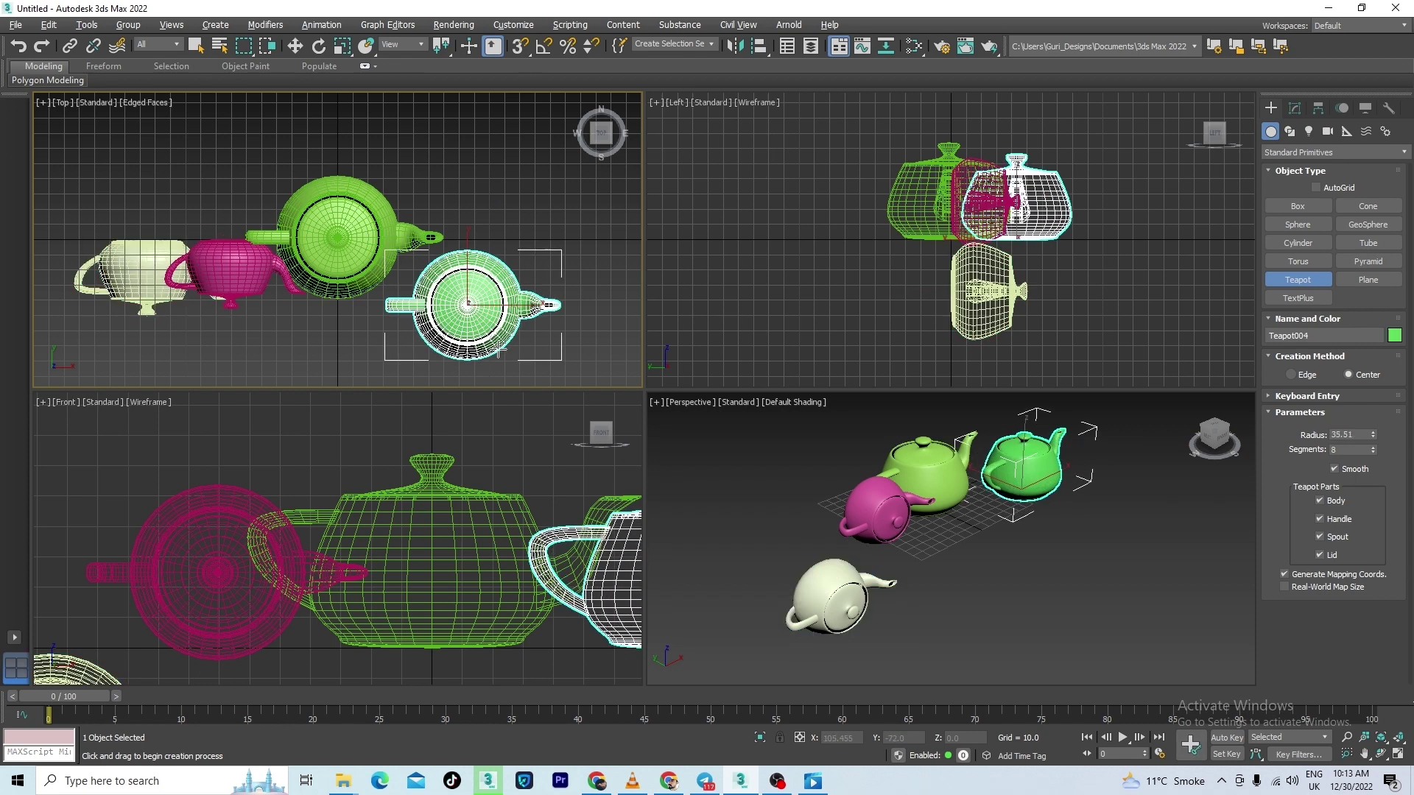
# - Inspect the newest teapot beside the original one up close in the Perspective viewport
pyautogui.click(894, 472)
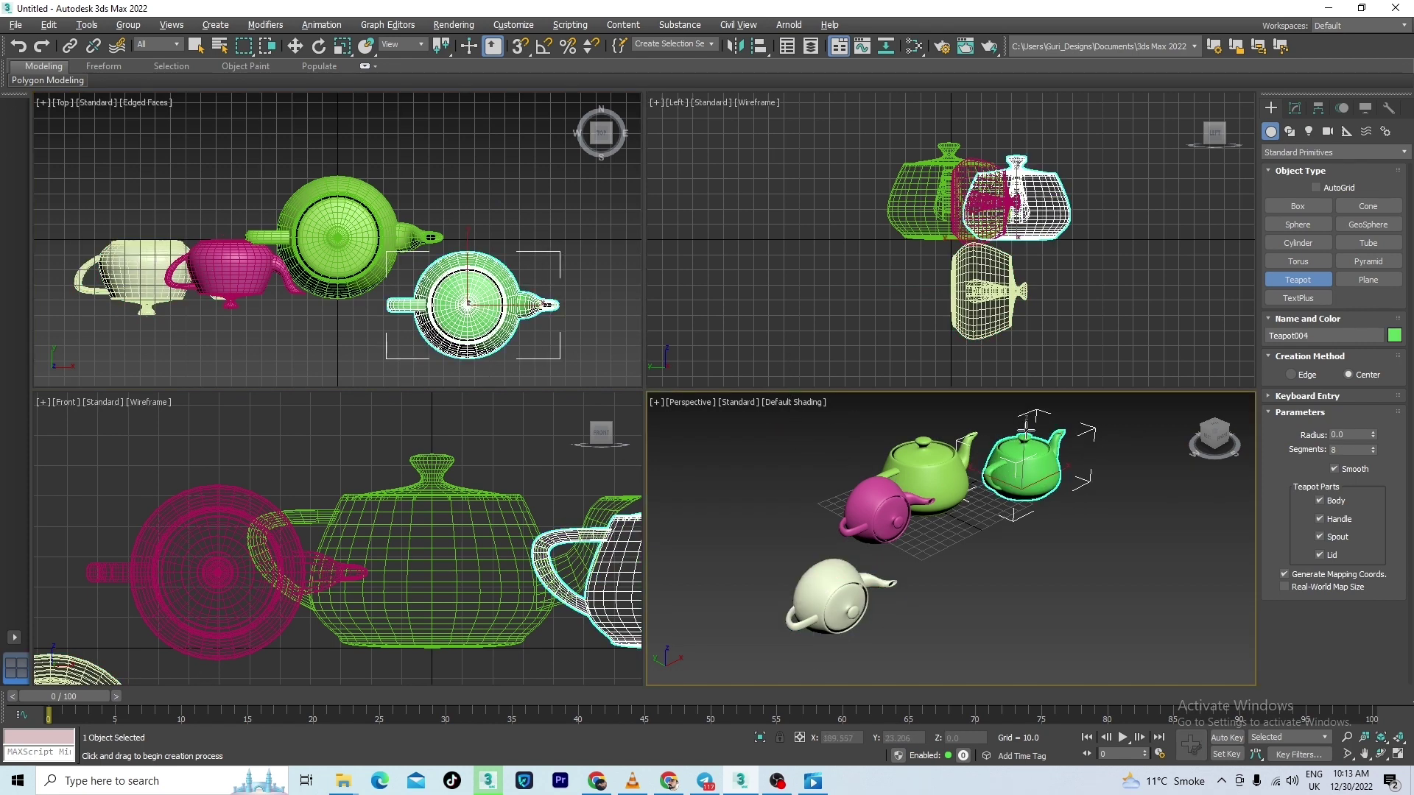
pyautogui.scroll(6, 1028, 423)
pyautogui.scroll(-4, 1028, 427)
pyautogui.moveTo(1136, 502); pyautogui.dragTo(1120, 553, button='middle')
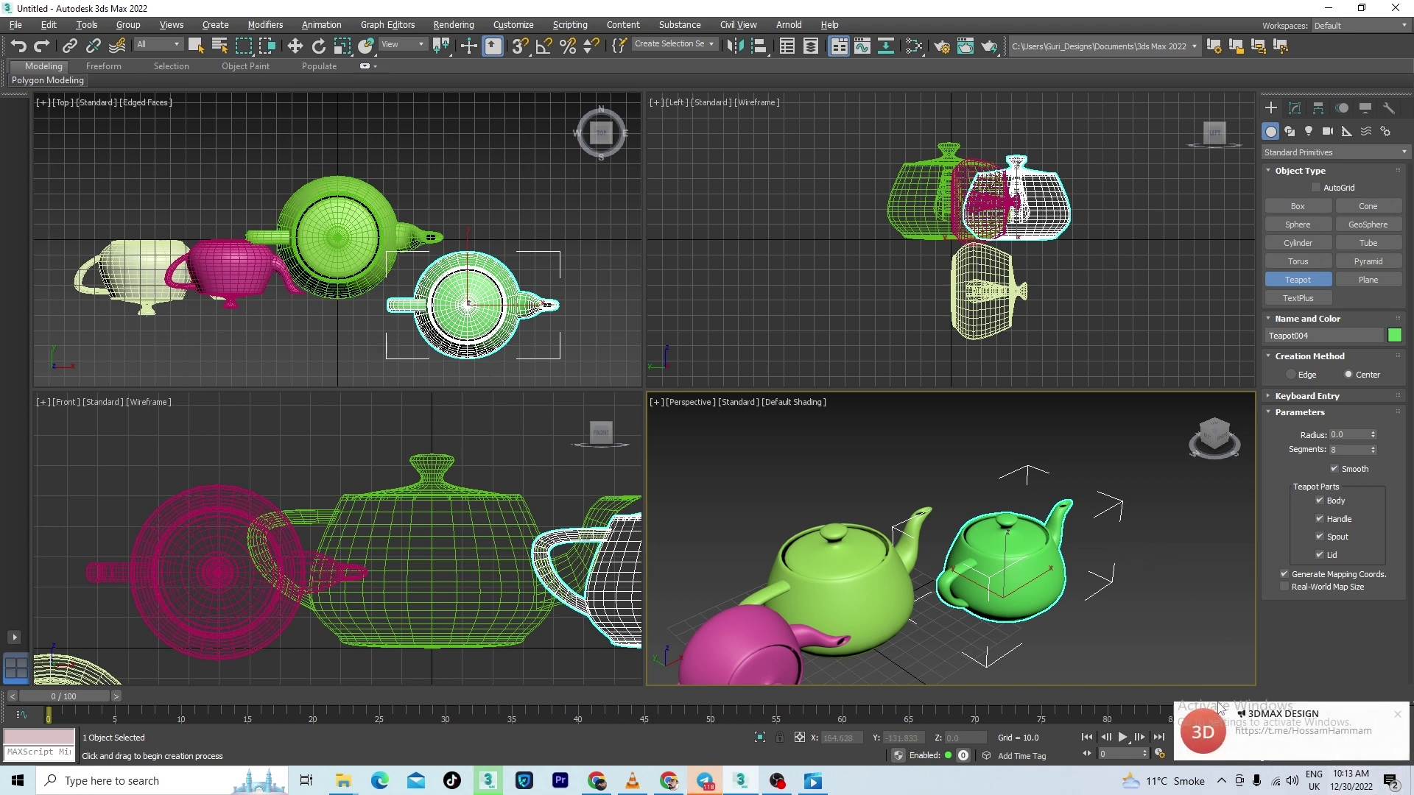
# - Dismiss the desktop notification, maximize the Perspective viewport and return to the four-viewport display
pyautogui.click(1397, 714)
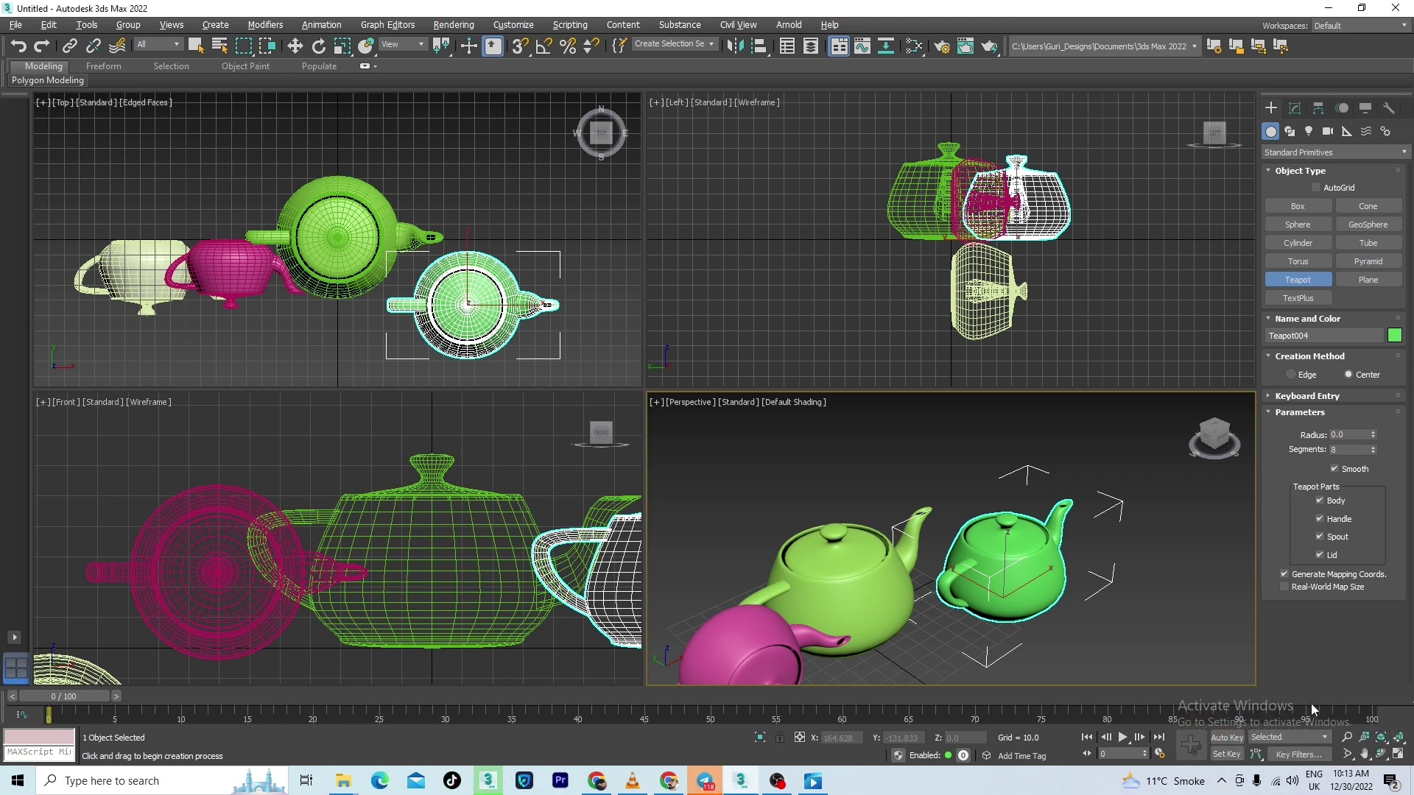
pyautogui.click(1398, 753)
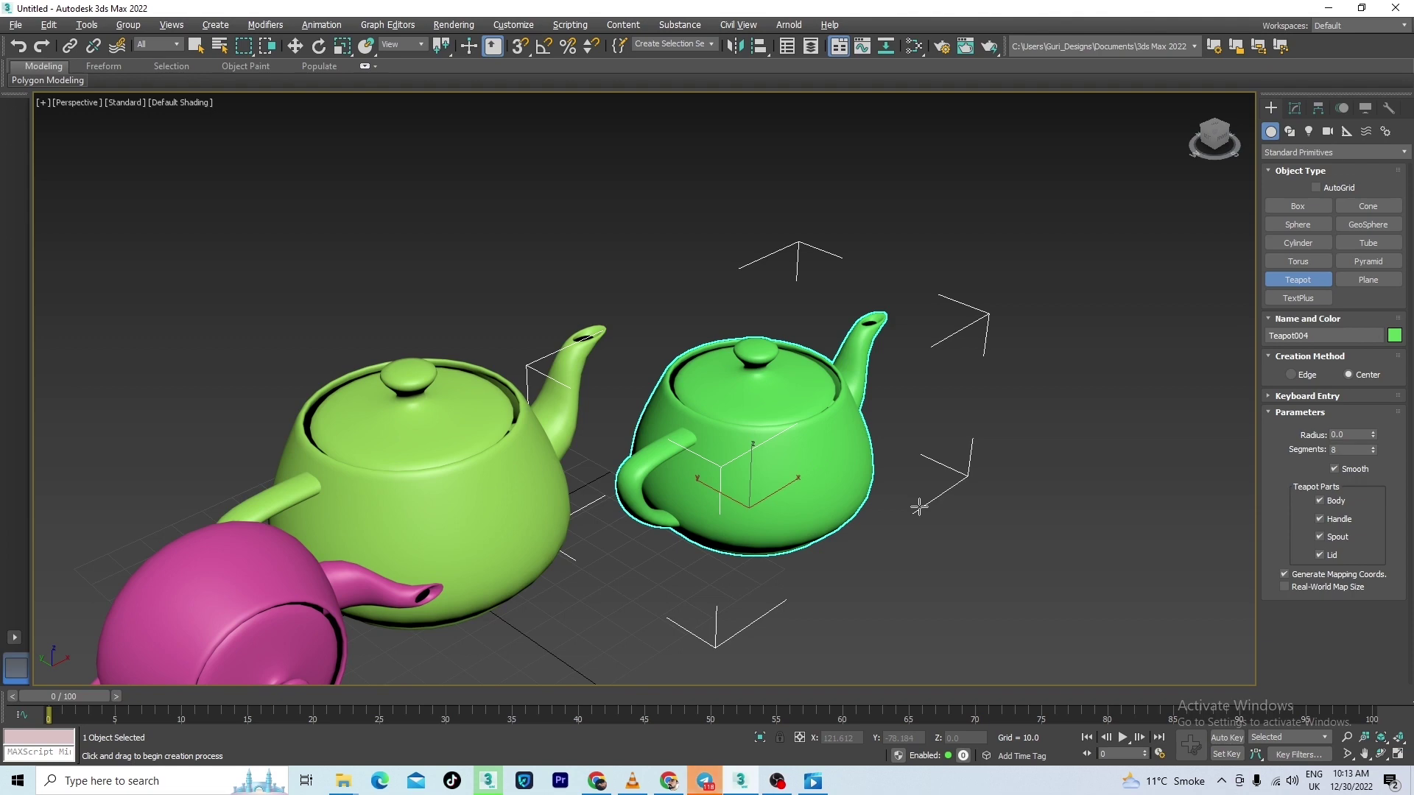
pyautogui.hotkey('alt', 'w')
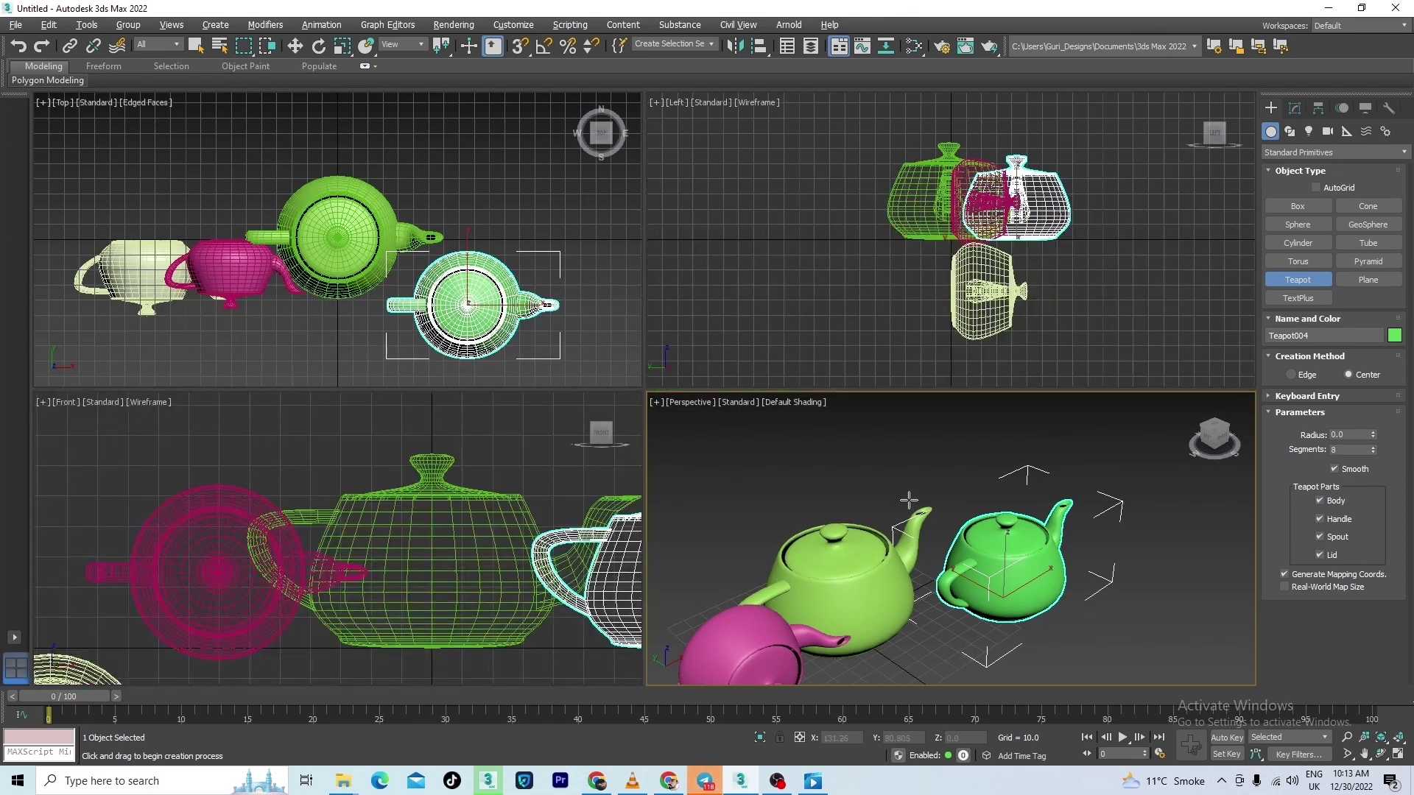
# - Resize the four viewports several times by shifting their shared borders, and reset the layout to equal viewport sizes
pyautogui.rightClick(801, 296)
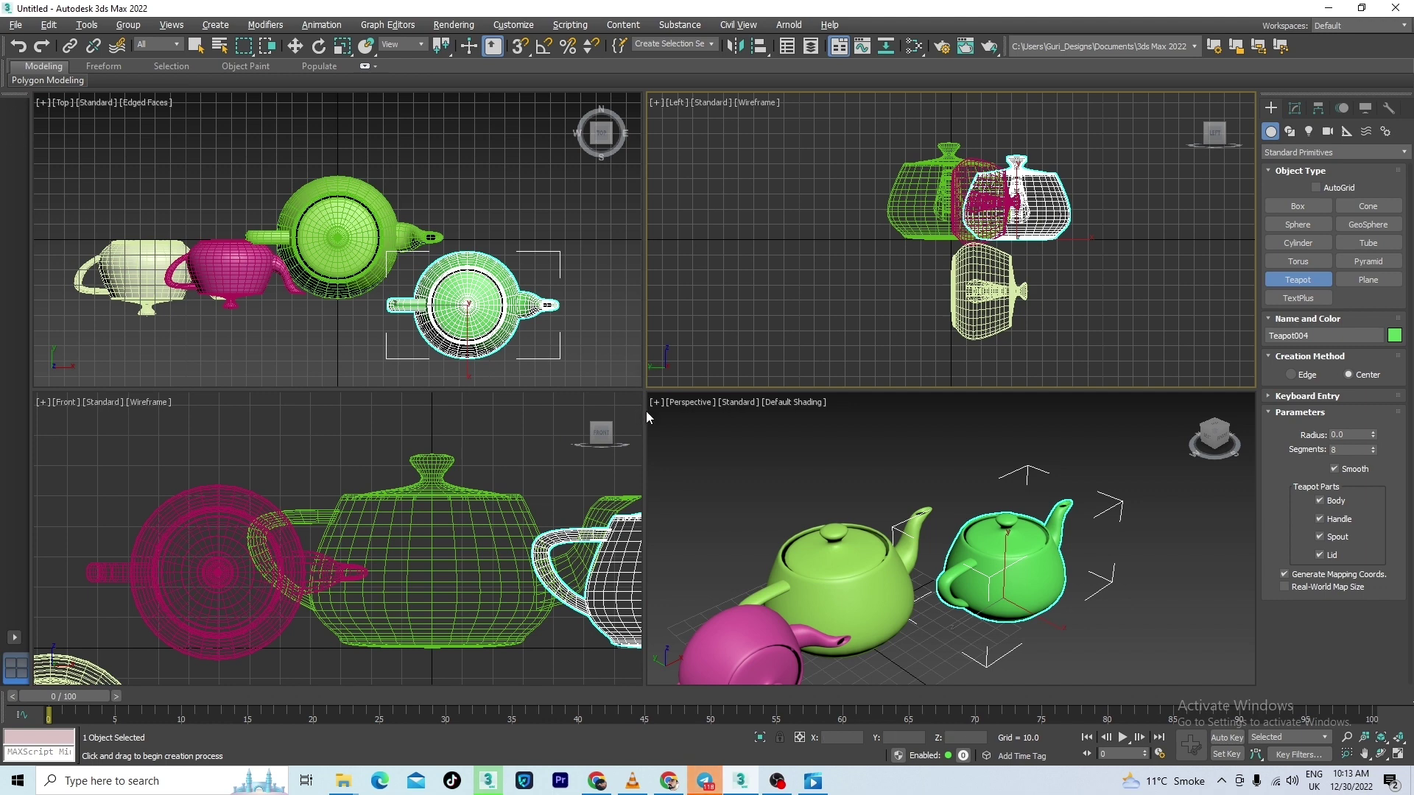
pyautogui.moveTo(645, 411); pyautogui.dragTo(944, 401)
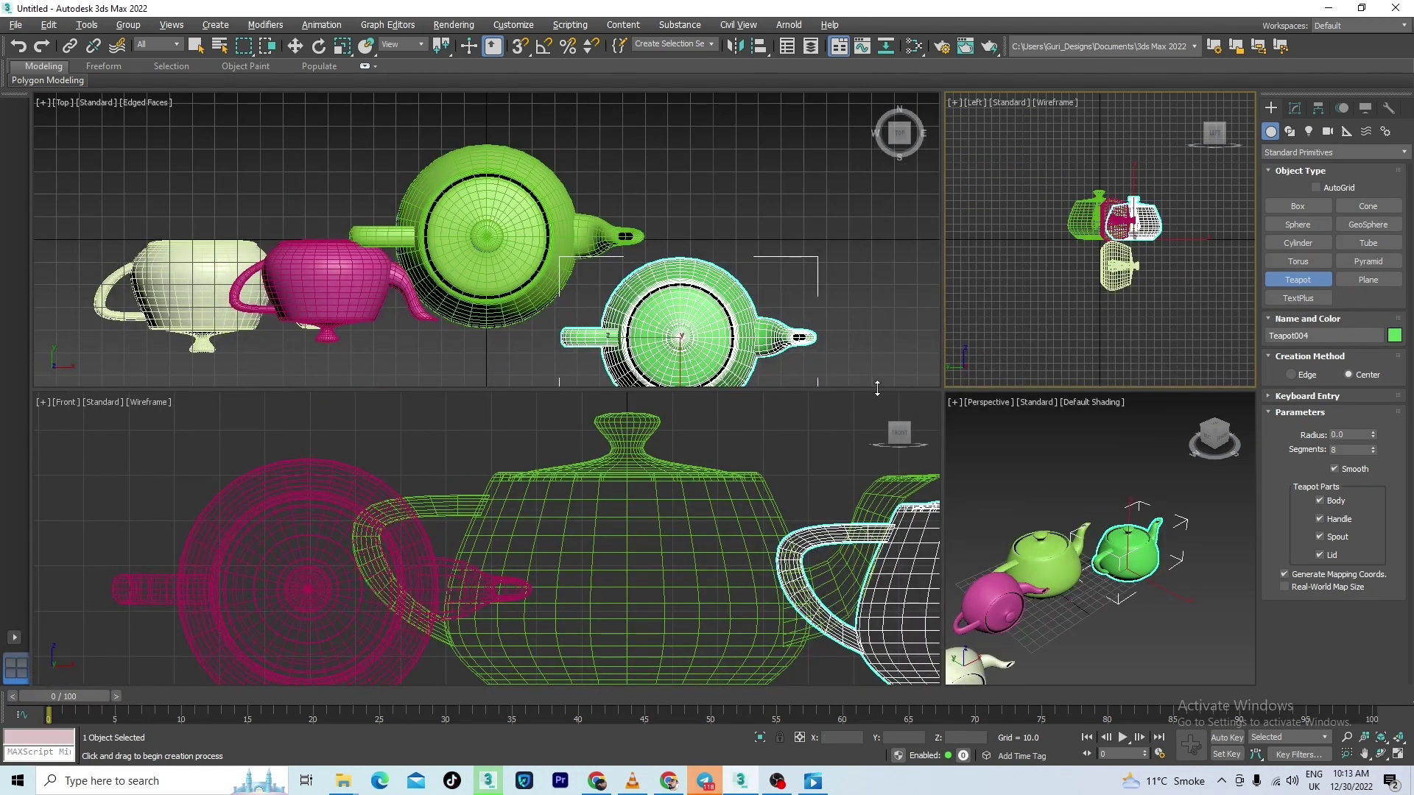
pyautogui.moveTo(876, 389); pyautogui.dragTo(460, 482)
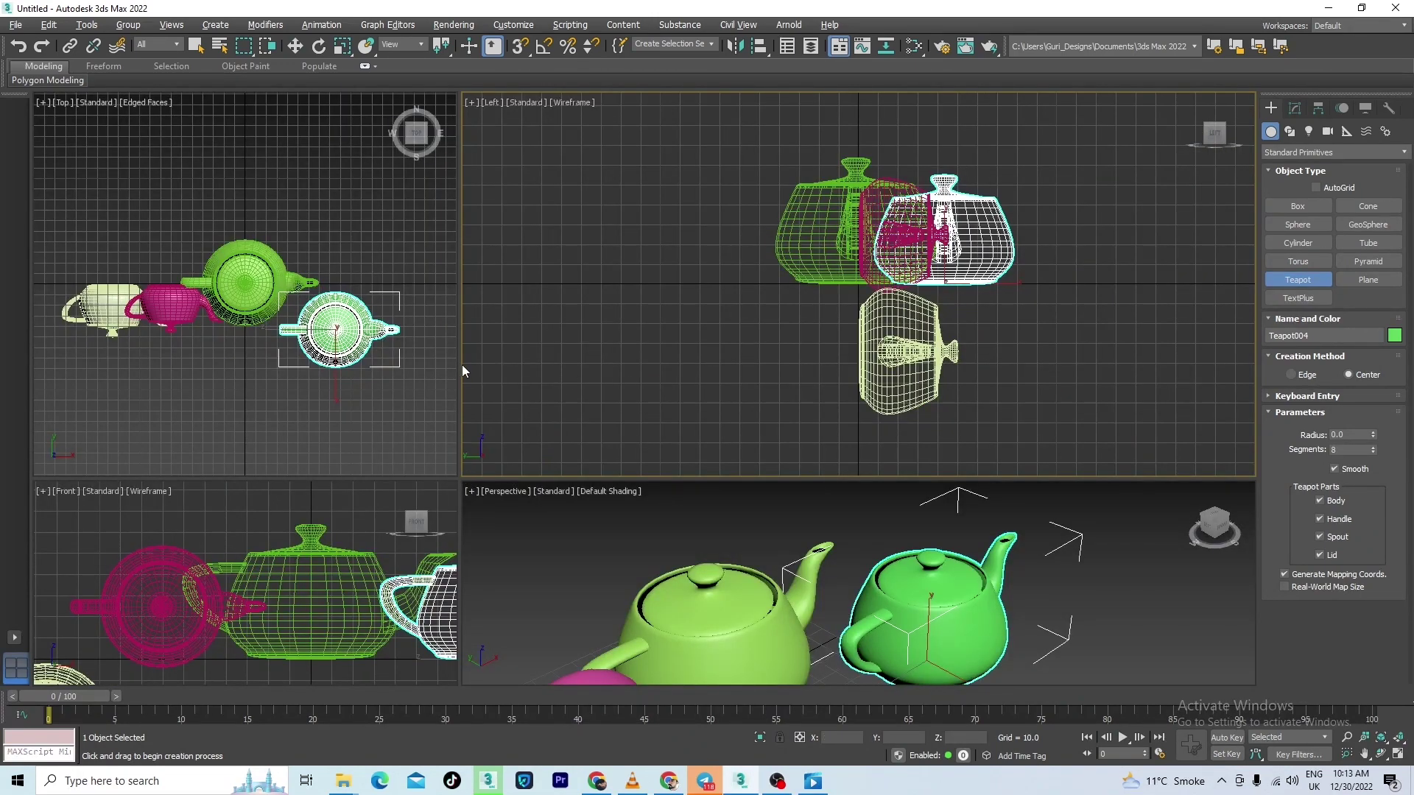
pyautogui.moveTo(458, 360); pyautogui.dragTo(964, 368)
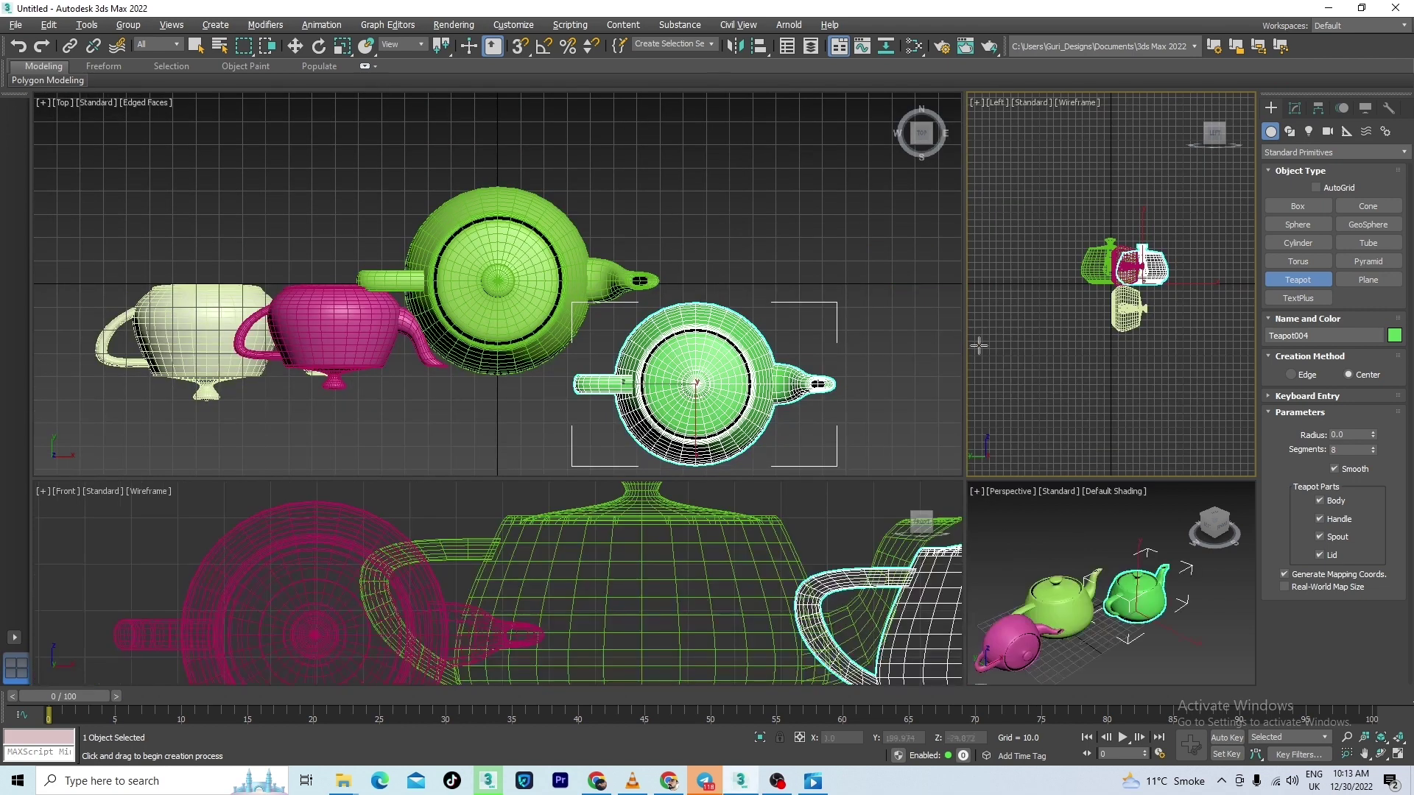
pyautogui.rightClick(964, 480)
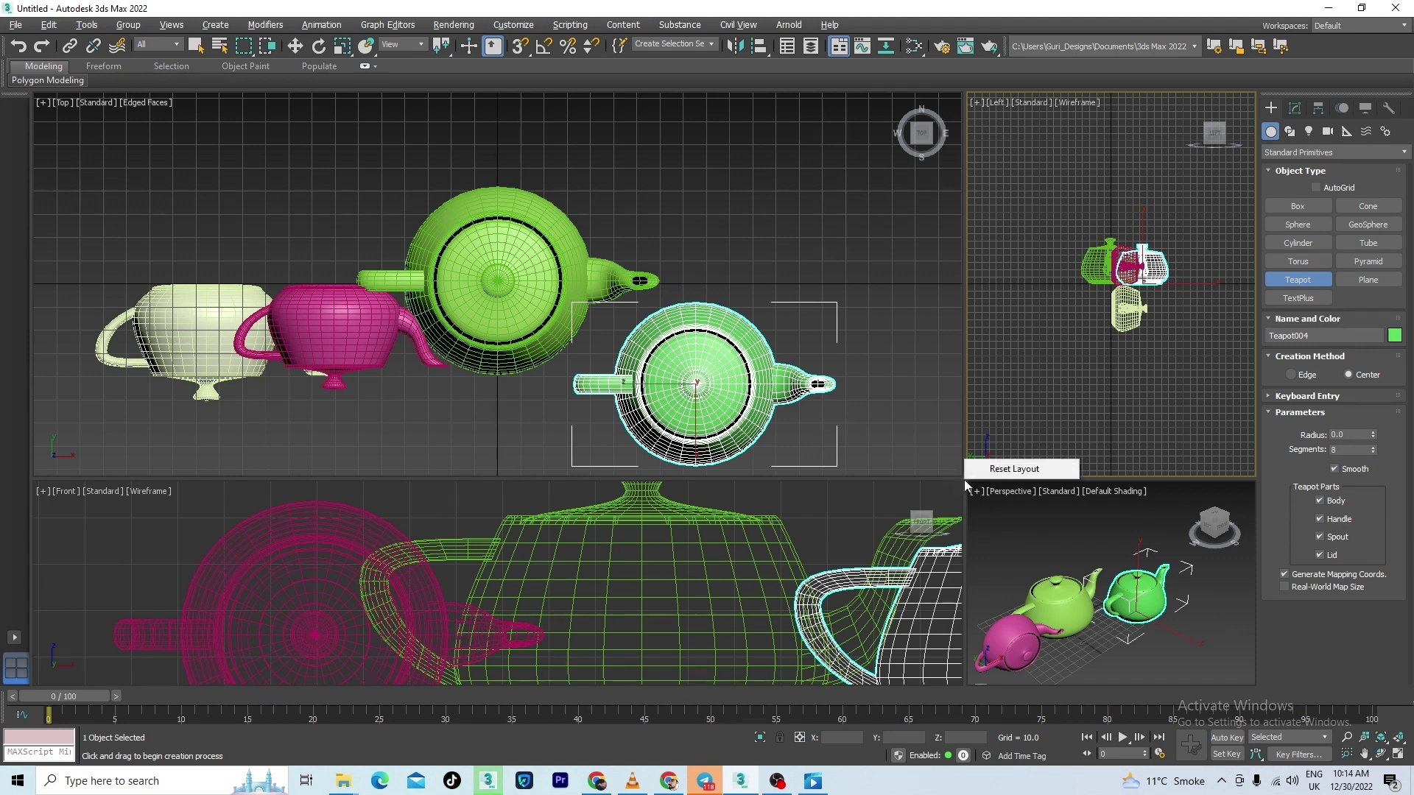
pyautogui.click(1025, 475)
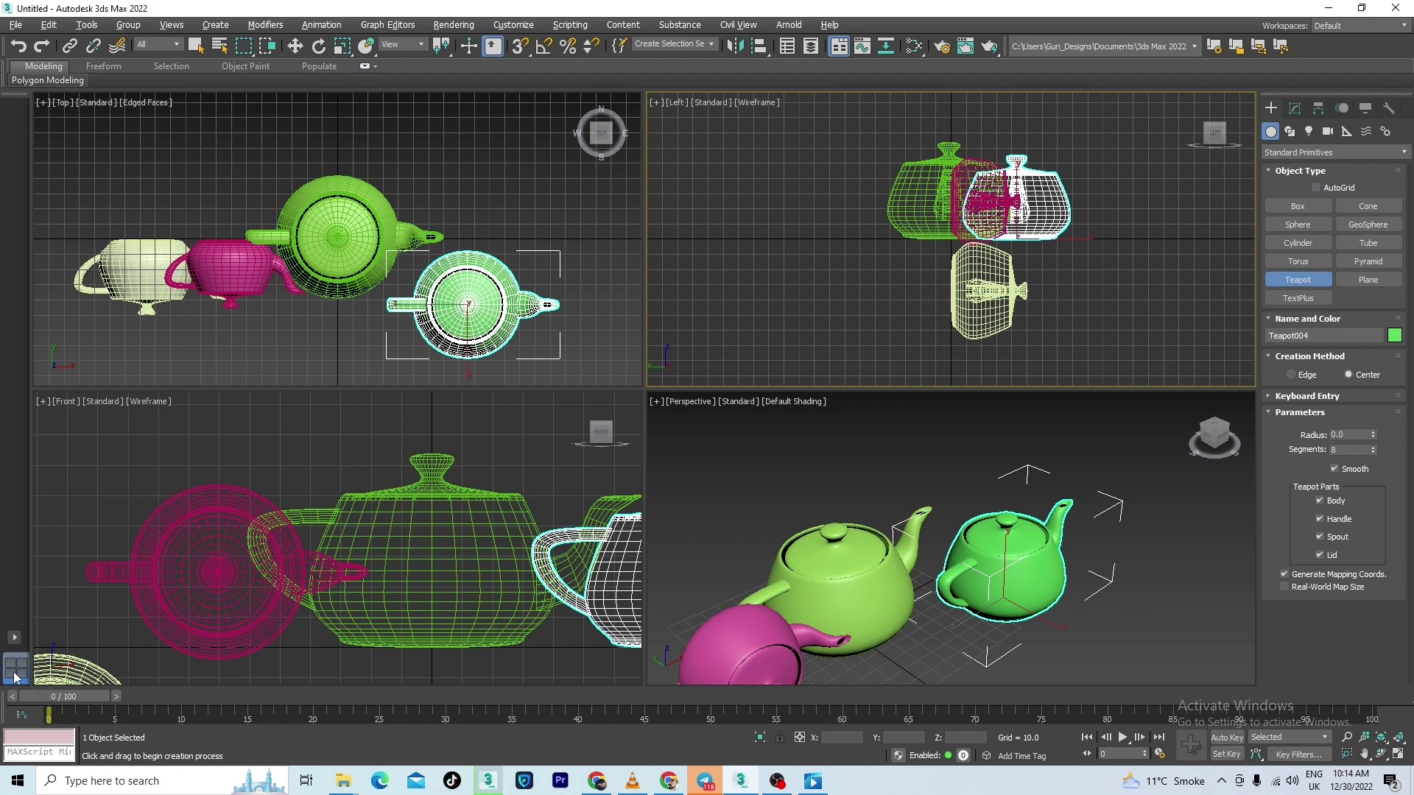
# - Add a single-viewport layout, followed by a three-viewport layout with two stacked viewports beside one tall viewport
pyautogui.click(15, 638)
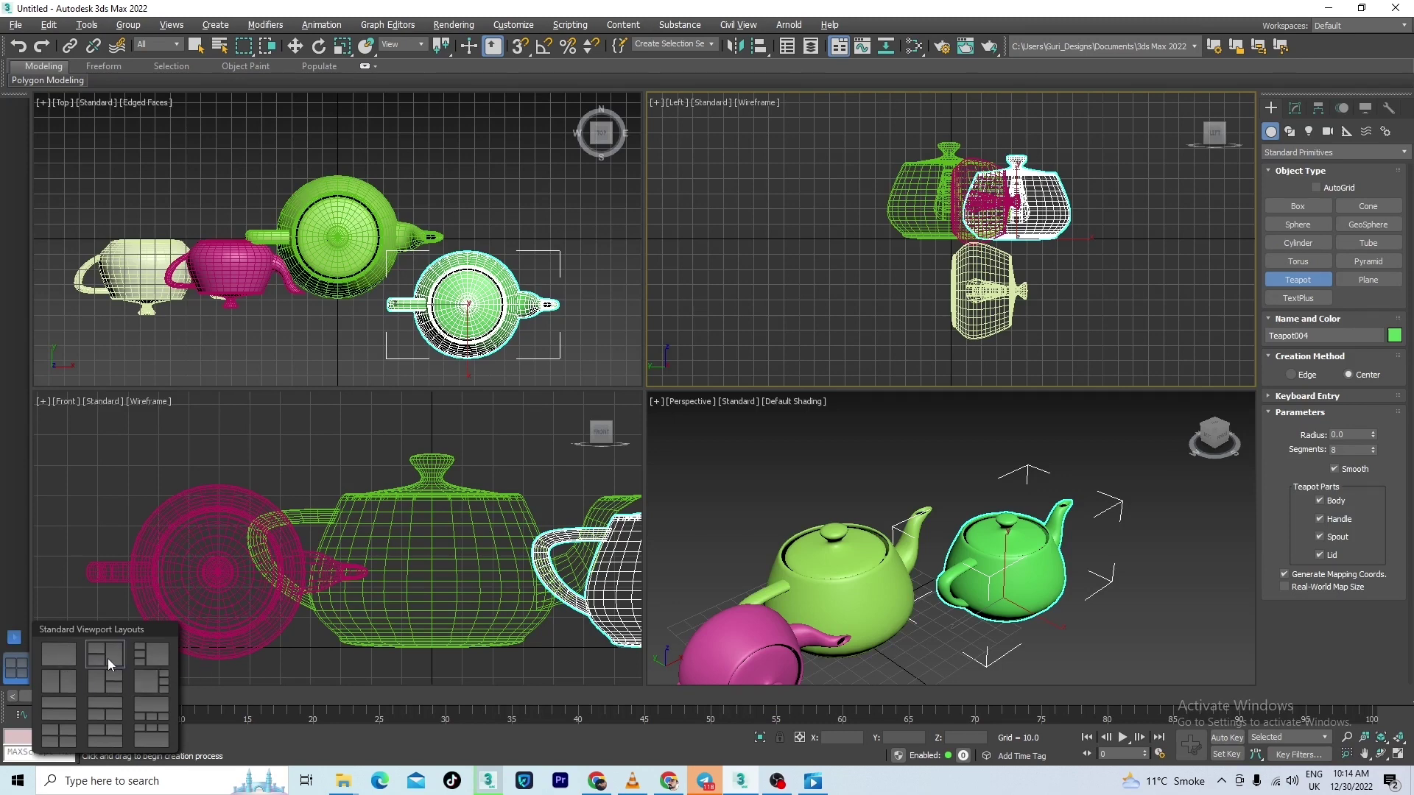
pyautogui.click(60, 656)
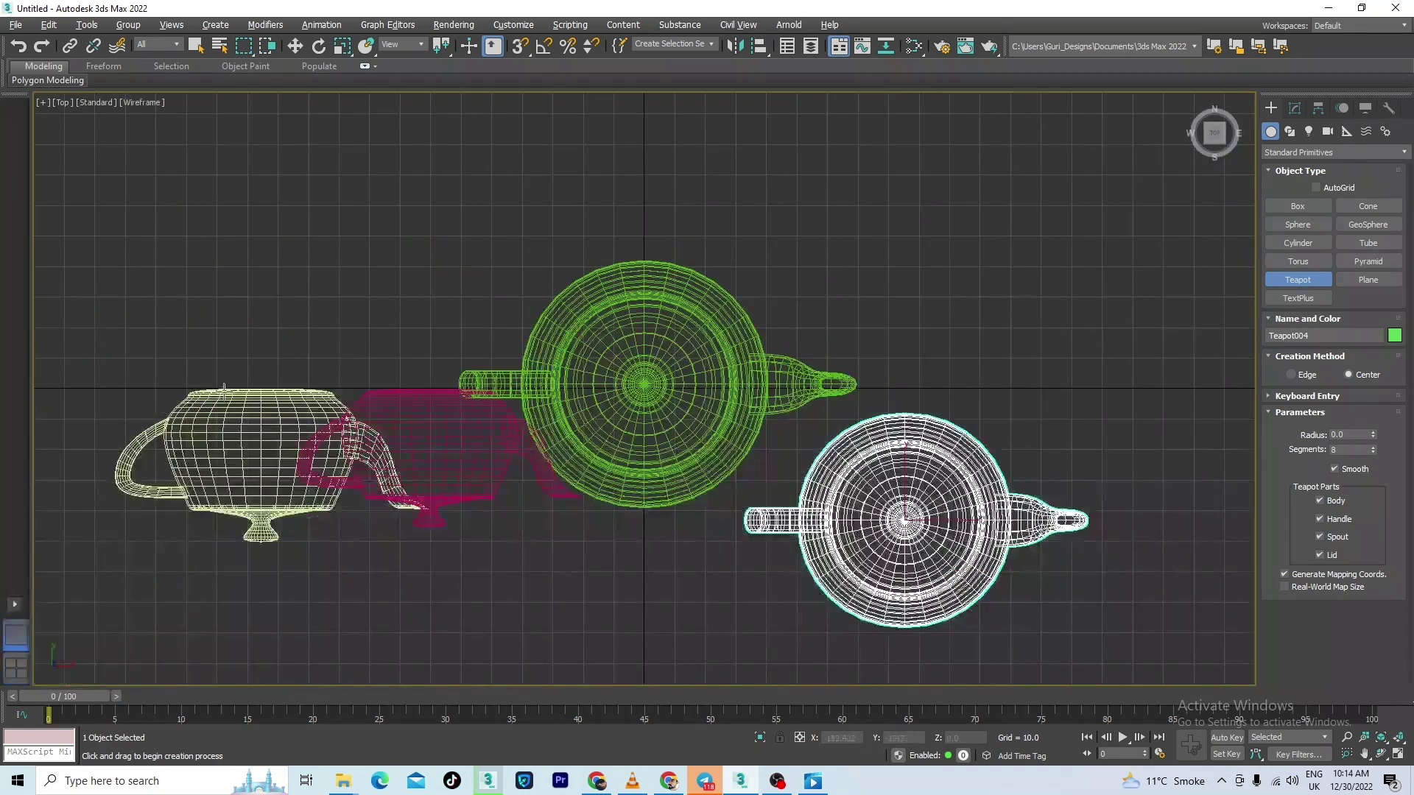
pyautogui.click(15, 606)
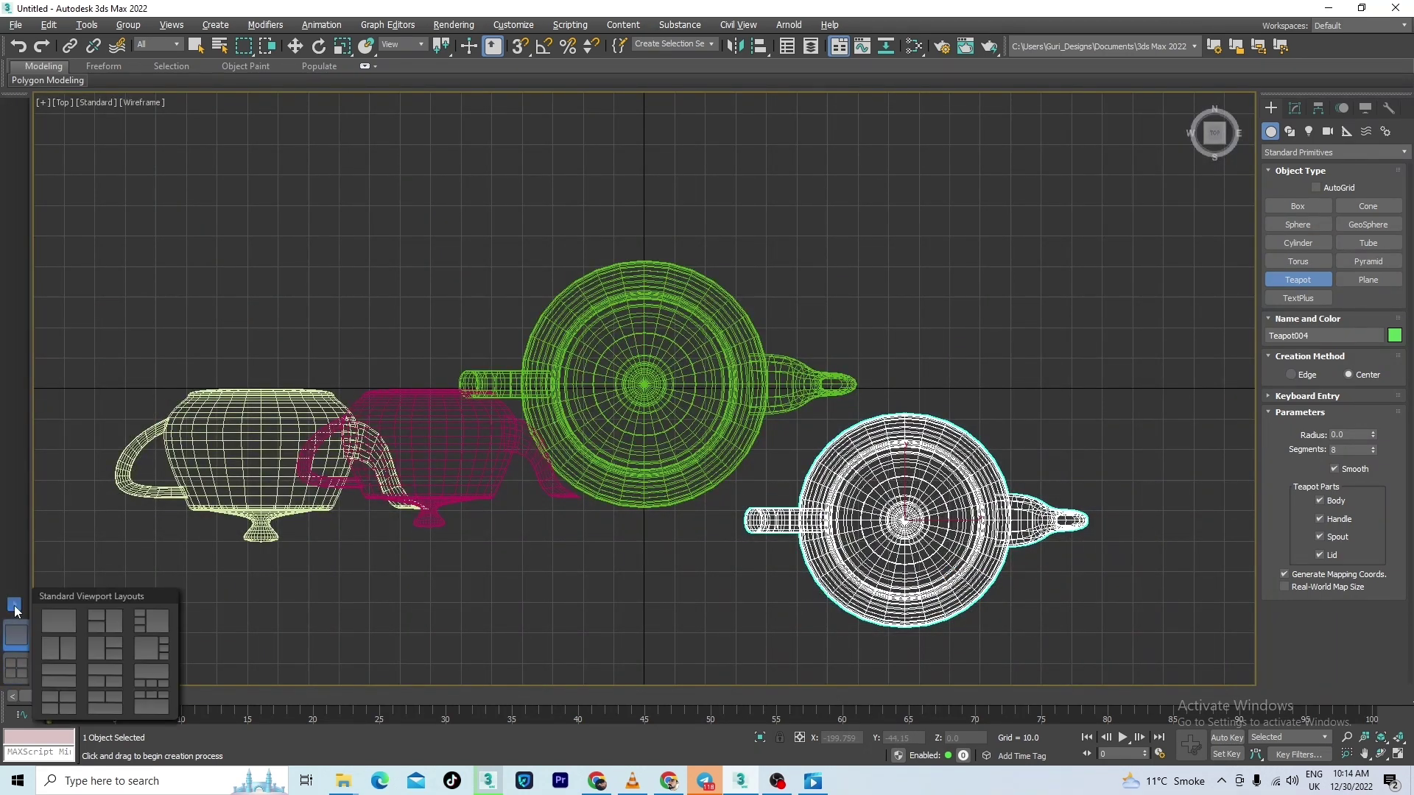
pyautogui.click(114, 622)
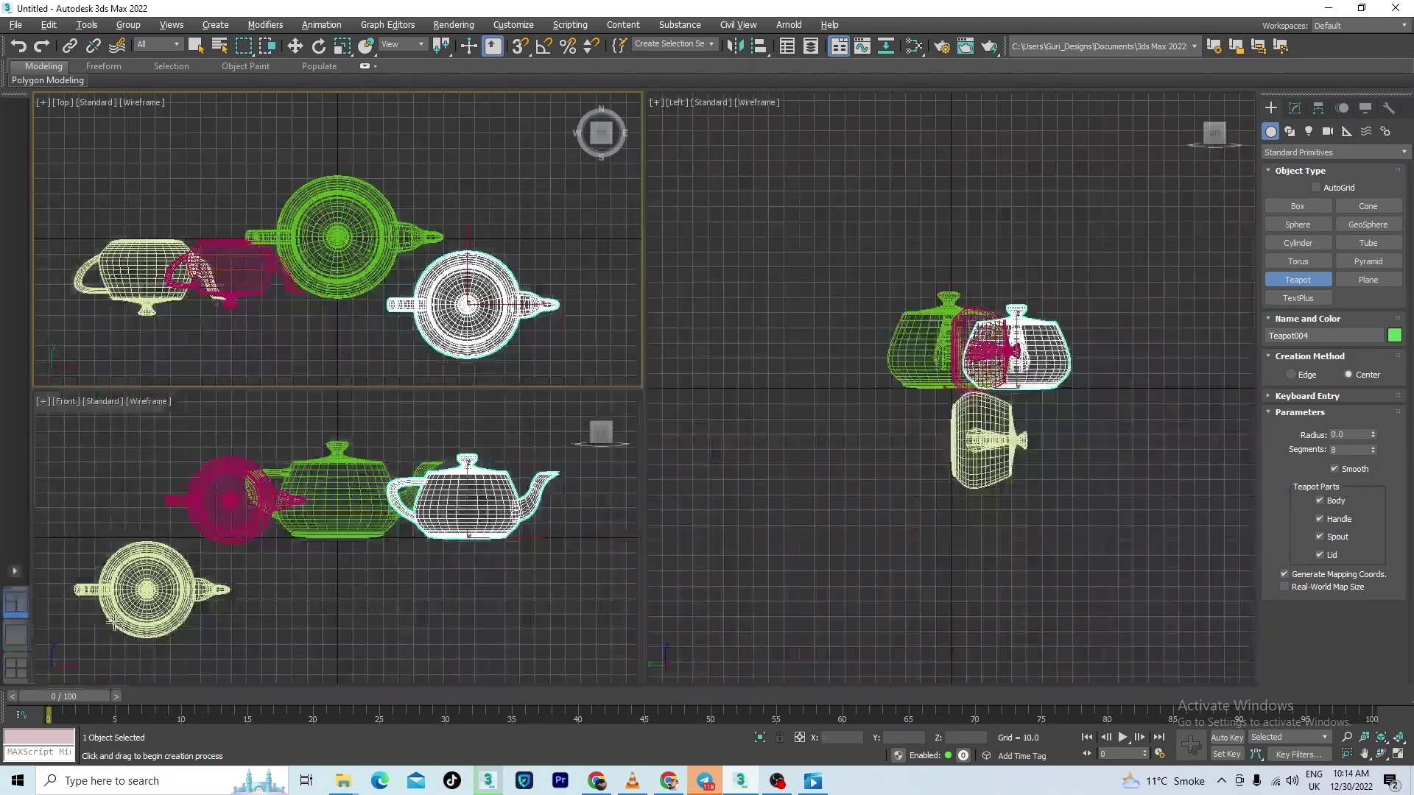
# - Activate the Left, Top and Front viewports in turn, and examine the teapots up close in the tall Left viewport
pyautogui.click(858, 270)
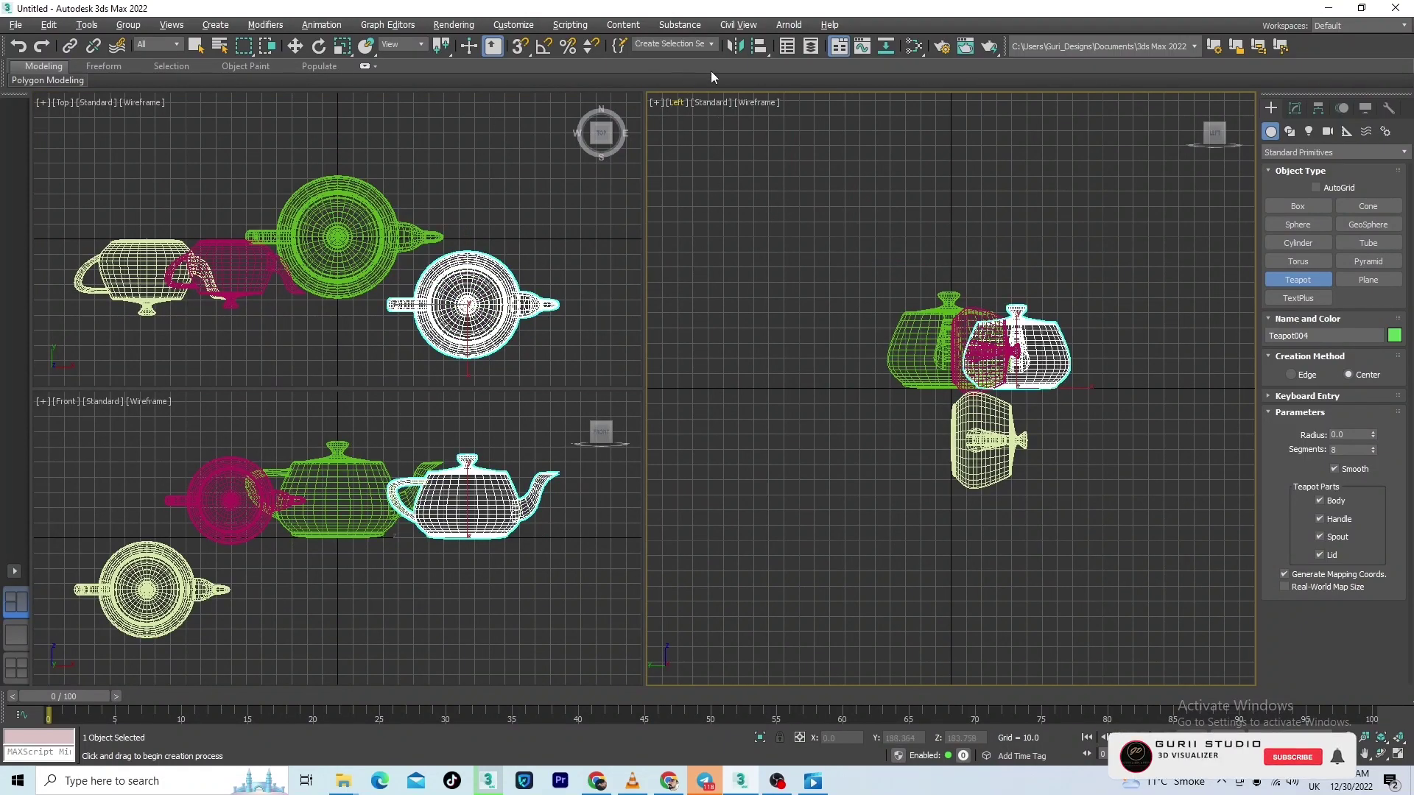
pyautogui.click(417, 176)
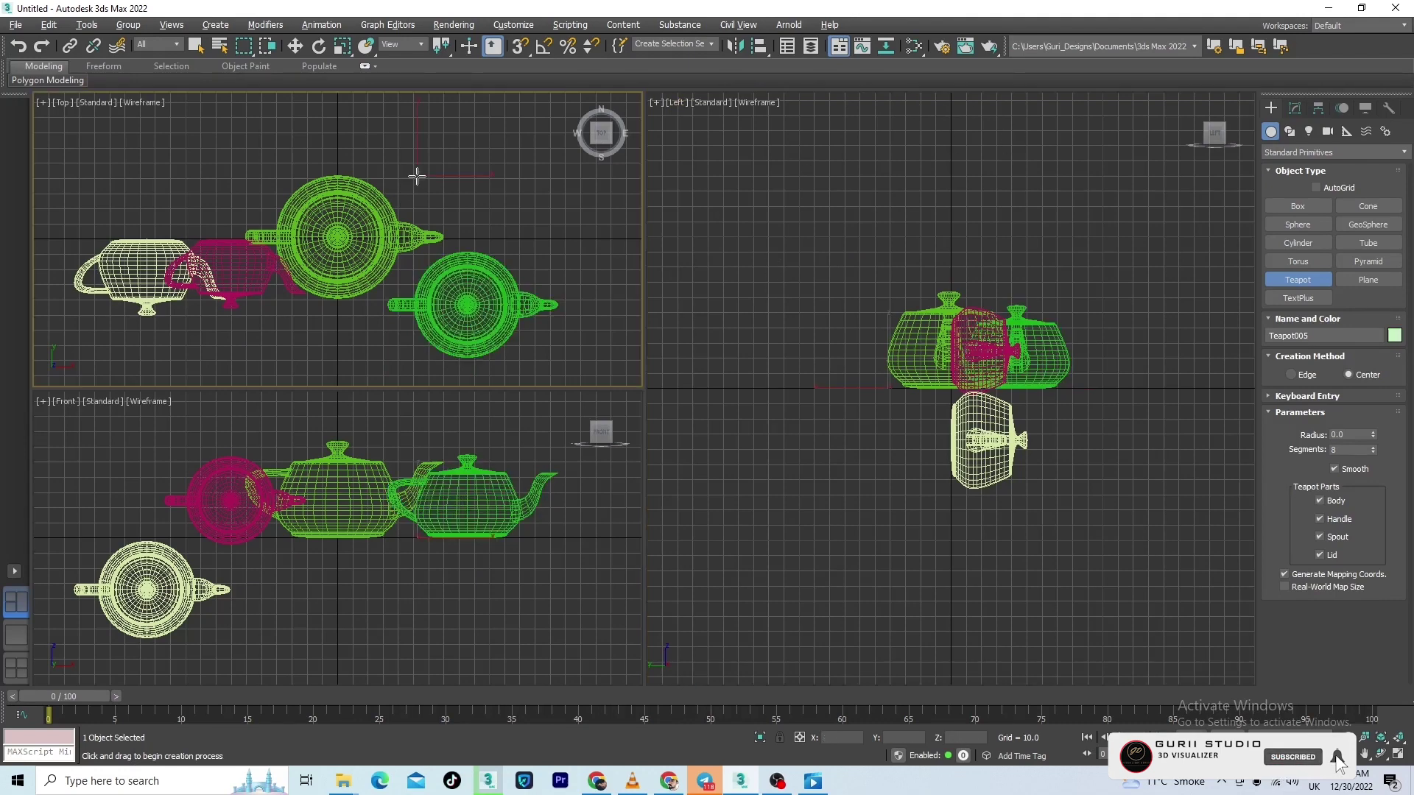
pyautogui.click(434, 587)
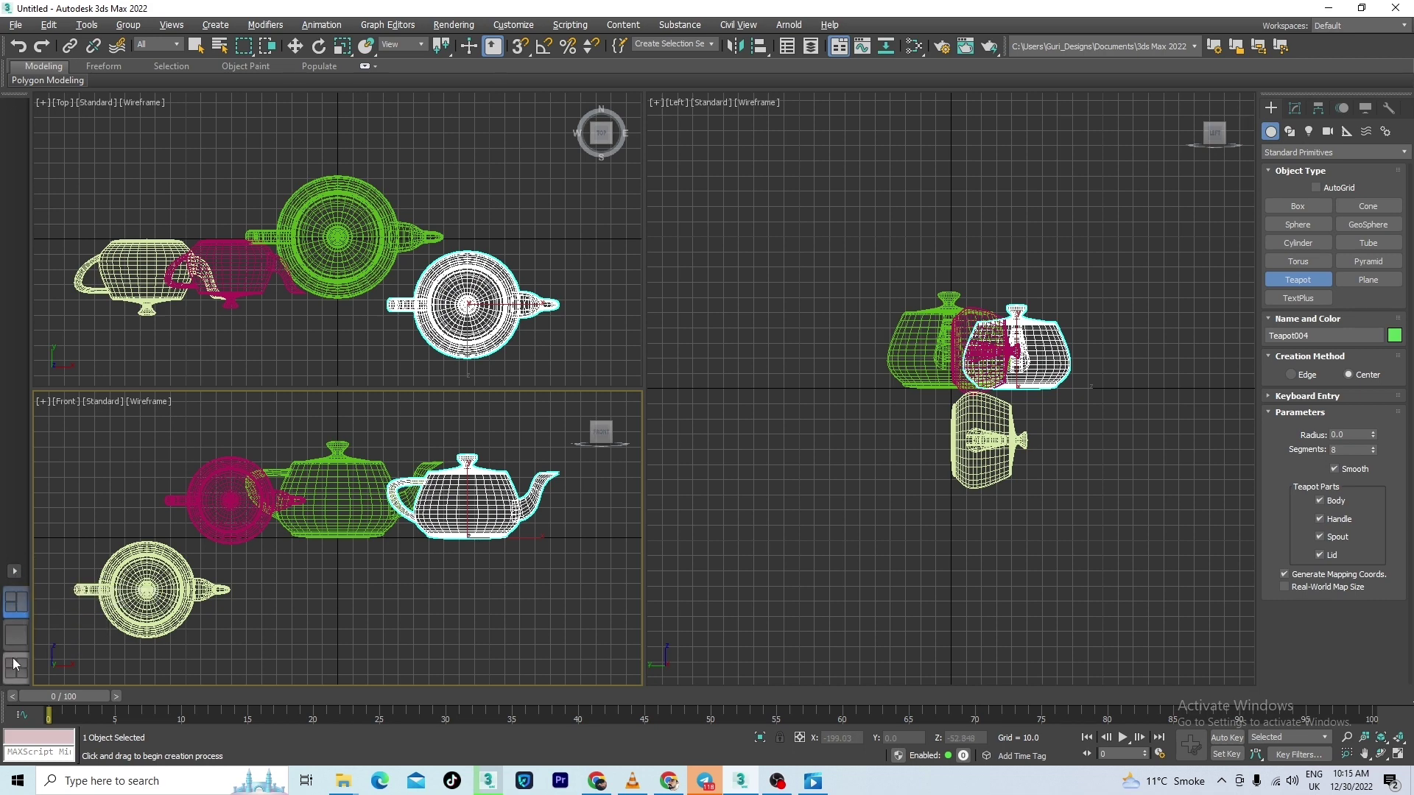
pyautogui.click(726, 307)
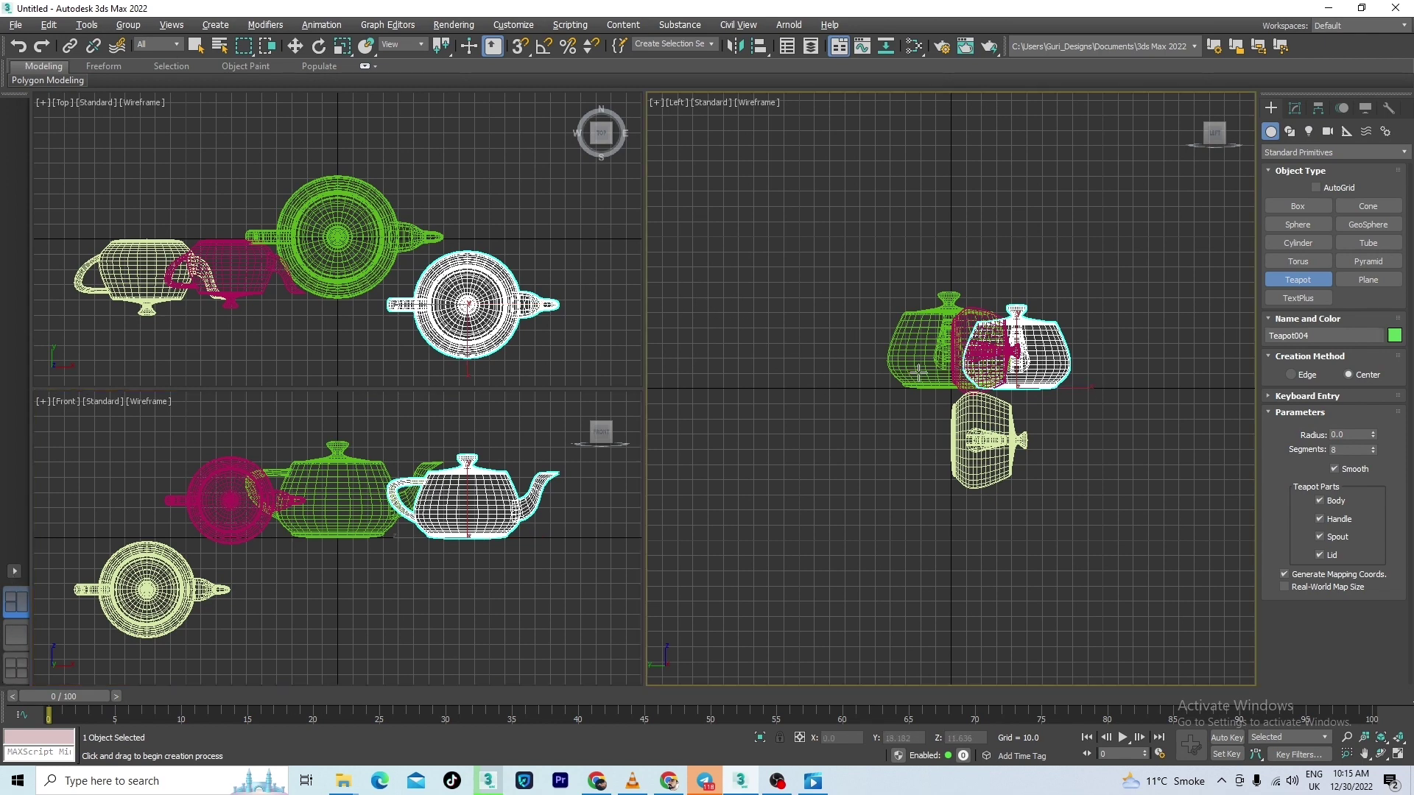
pyautogui.scroll(4, 931, 360)
pyautogui.scroll(-3, 931, 361)
pyautogui.scroll(-1, 1055, 453)
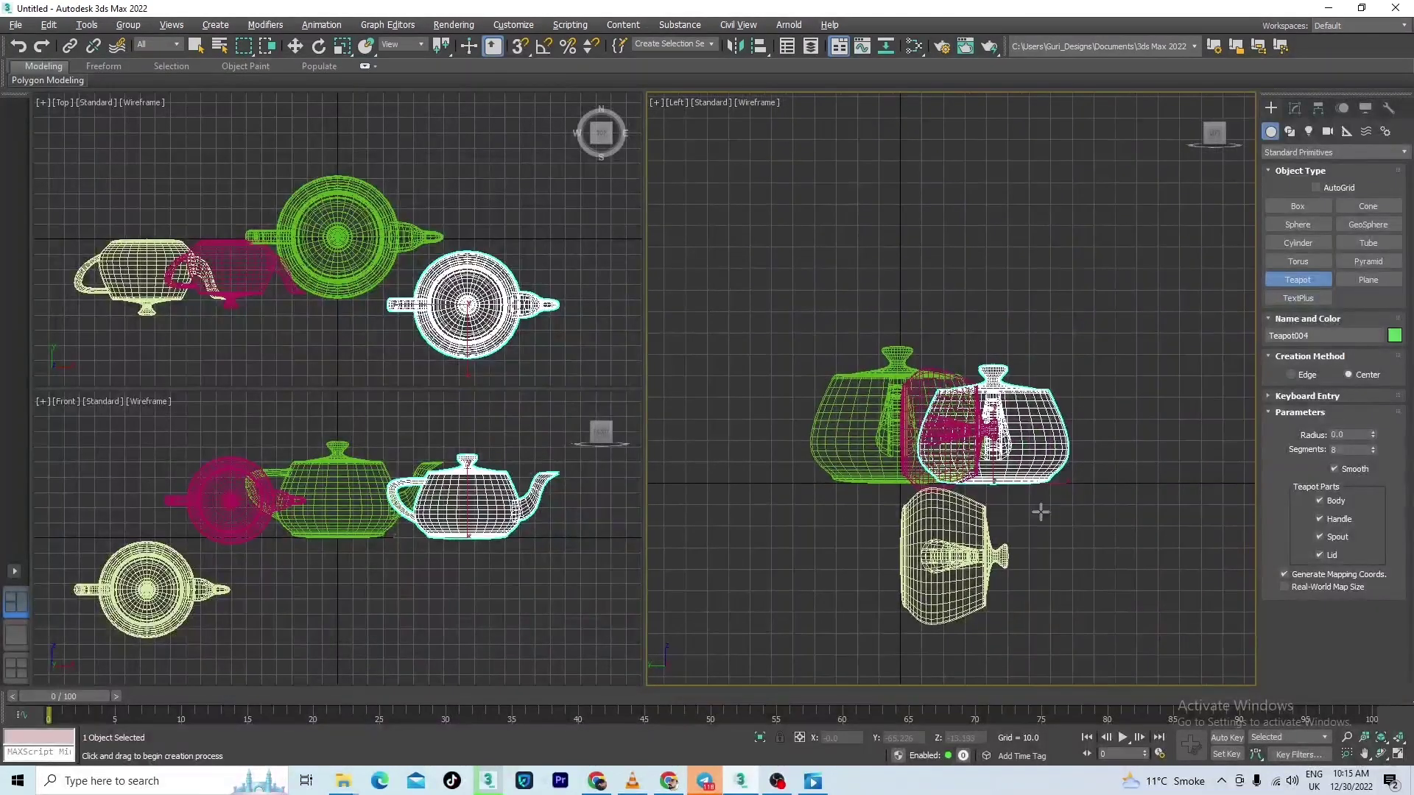
pyautogui.scroll(2, 920, 516)
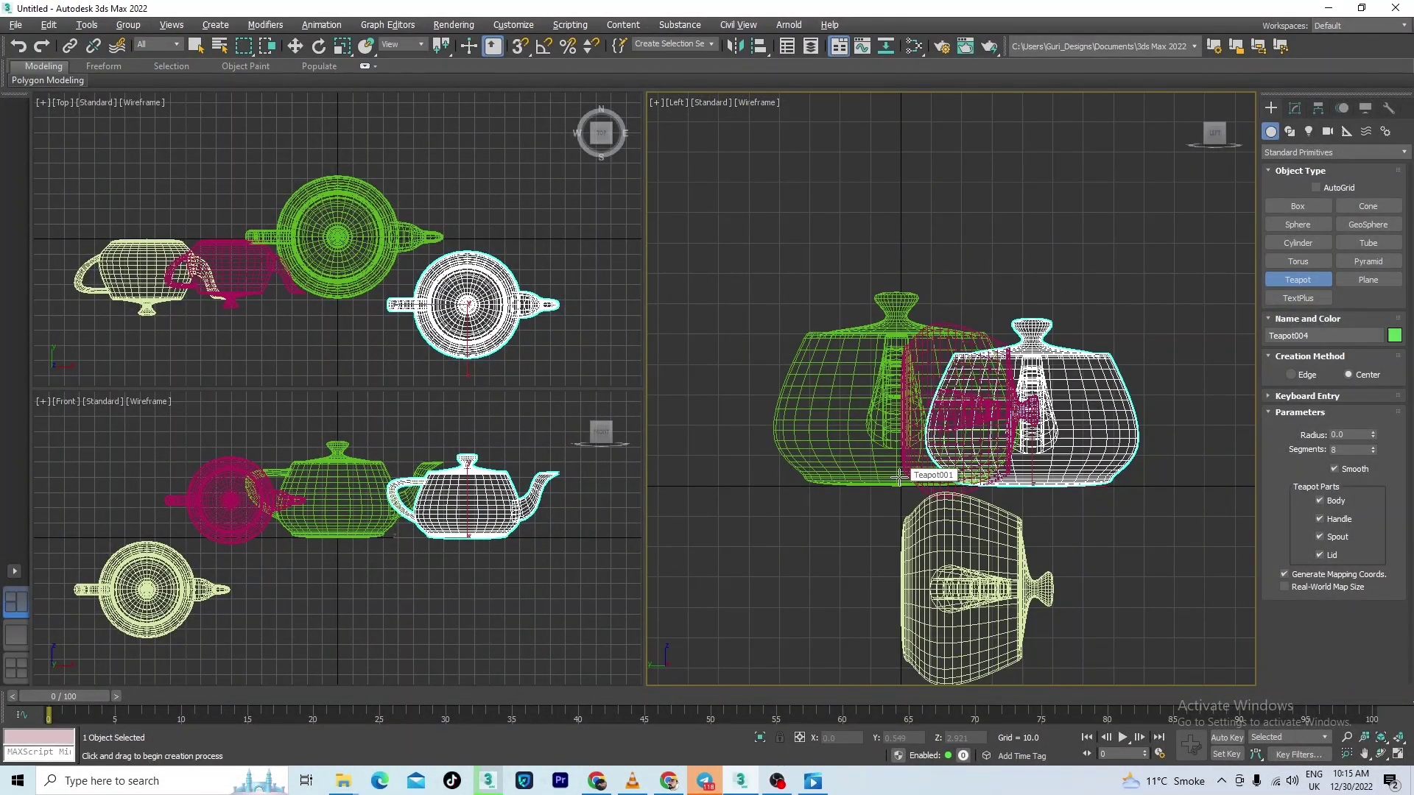